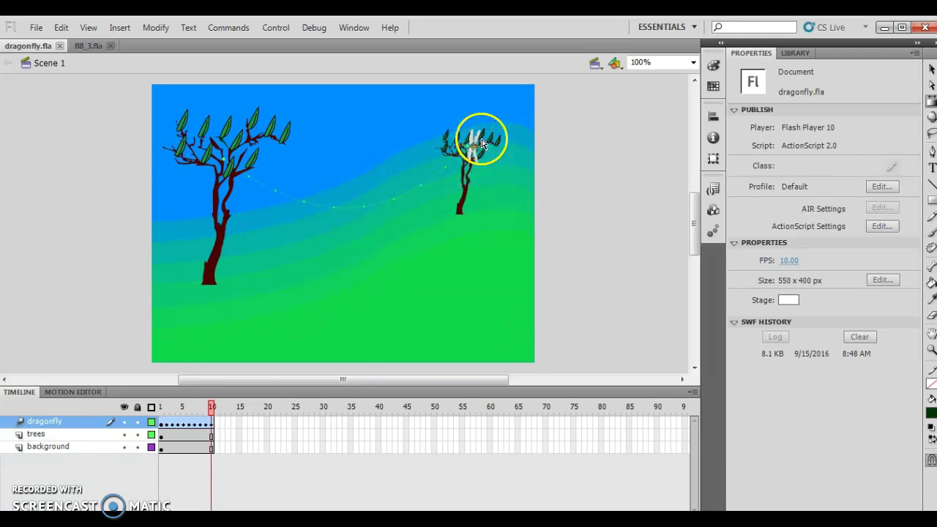
- Rewind the finished dragonfly.fla animation to frame 1, test the movie to watch the dragonfly's flight, and close the preview
{"action": "left_click_drag", "start_coordinate": [213, 412], "coordinate": [160, 415]}
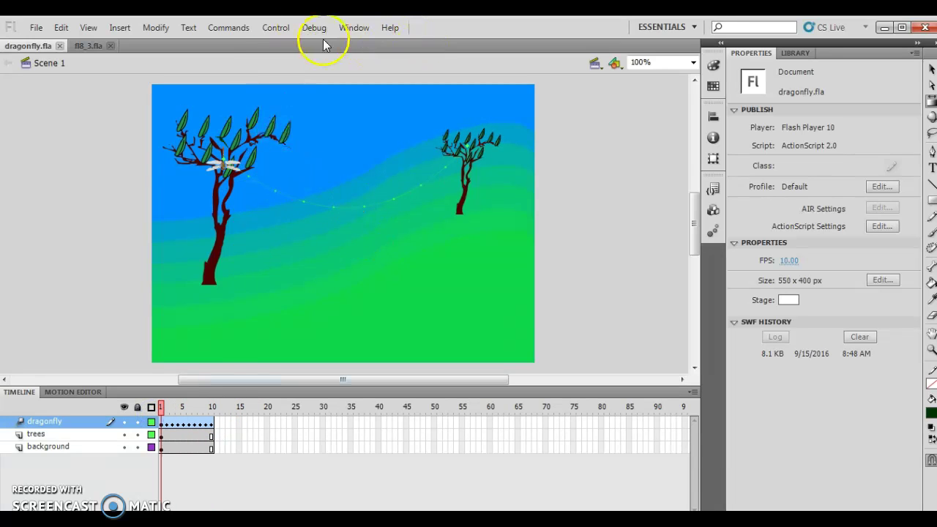
{"action": "left_click", "coordinate": [276, 28]}
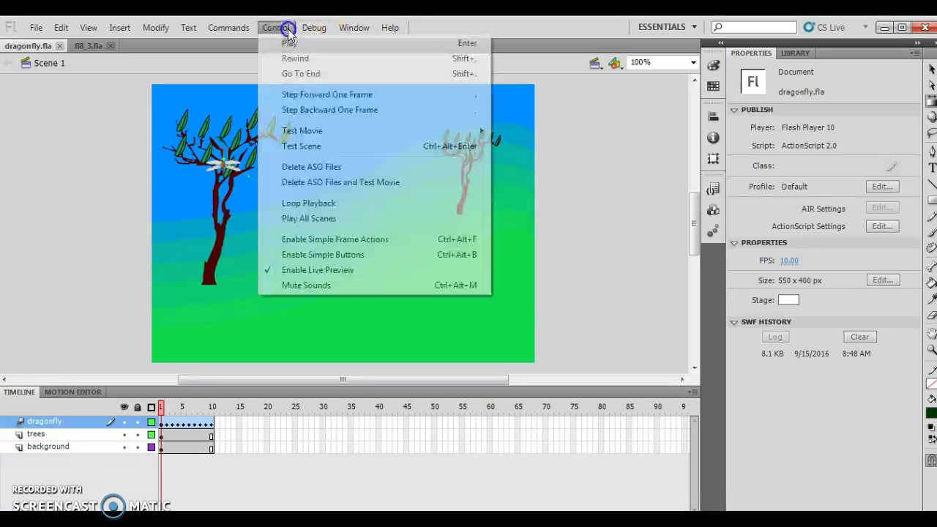
{"action": "left_click", "coordinate": [291, 132]}
{"action": "left_click", "coordinate": [592, 129]}
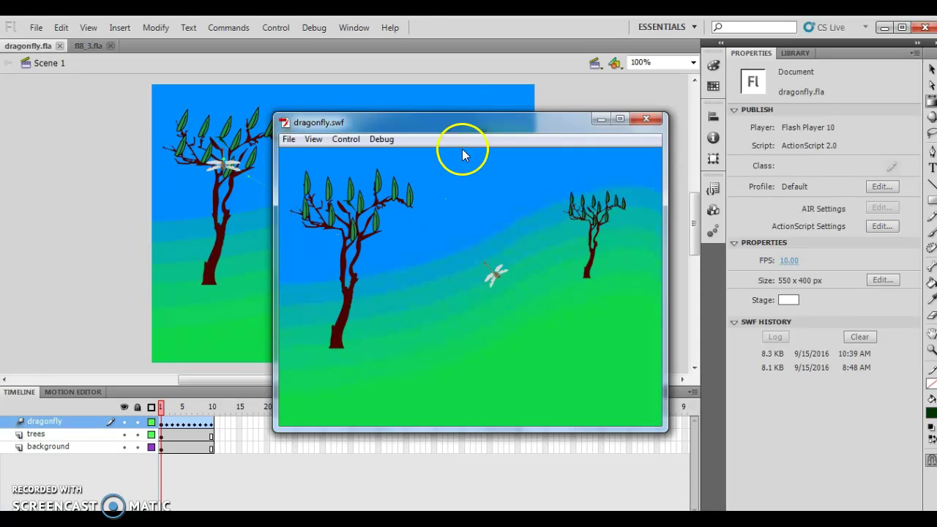
{"action": "left_click_drag", "start_coordinate": [477, 117], "coordinate": [449, 262]}
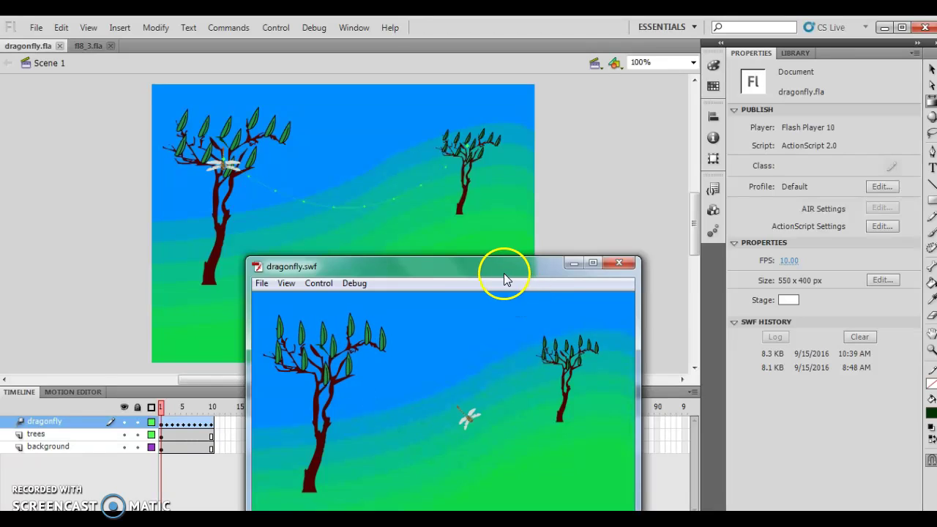
{"action": "left_click_drag", "start_coordinate": [506, 267], "coordinate": [550, 134]}
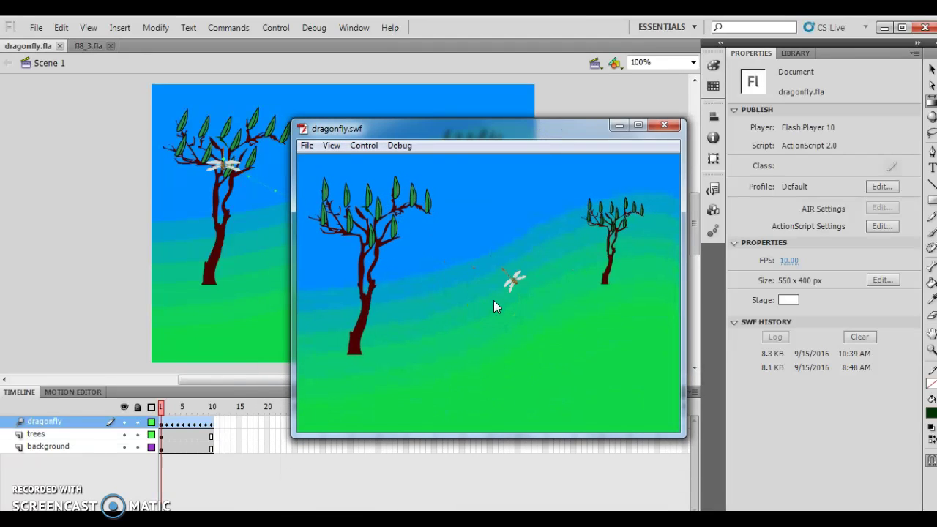
{"action": "left_click", "coordinate": [481, 258]}
{"action": "left_click", "coordinate": [439, 241]}
{"action": "left_click", "coordinate": [664, 126]}
- Examine the animated dfly, animated left wings and animated right wings symbols in the dragonfly.fla library, playing through the left wings timeline
{"action": "left_click", "coordinate": [796, 52]}
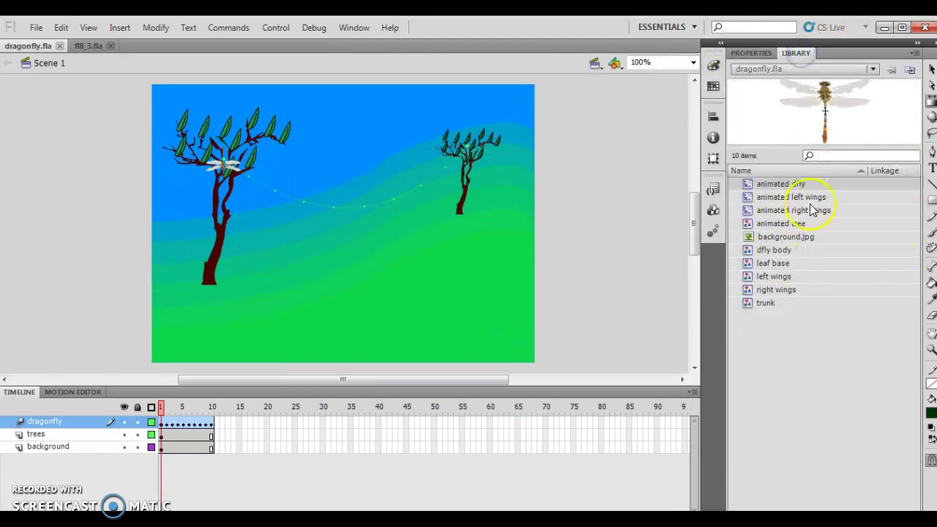
{"action": "double_click", "coordinate": [748, 184]}
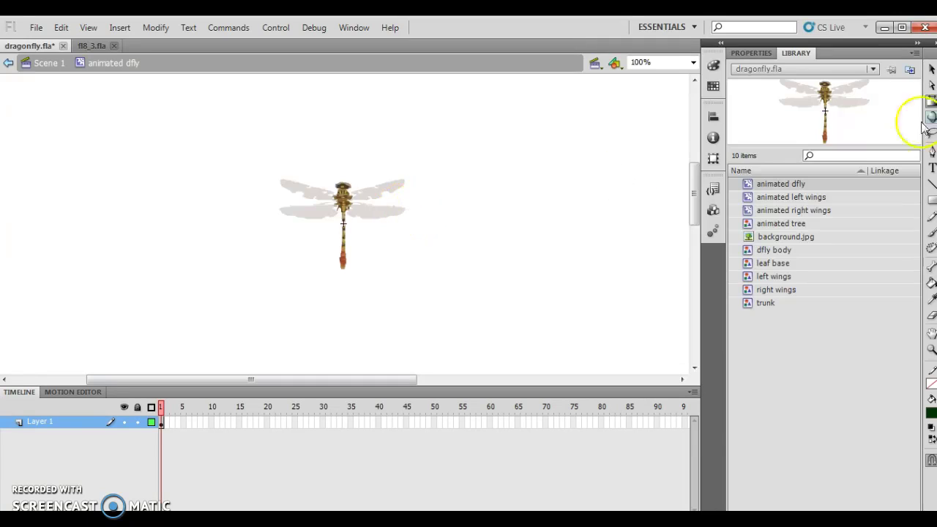
{"action": "left_click", "coordinate": [782, 203]}
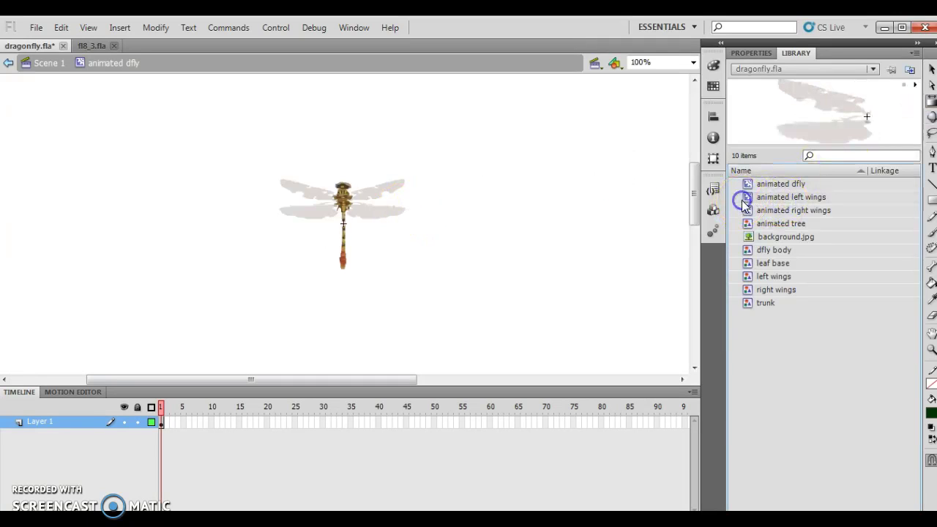
{"action": "double_click", "coordinate": [749, 198]}
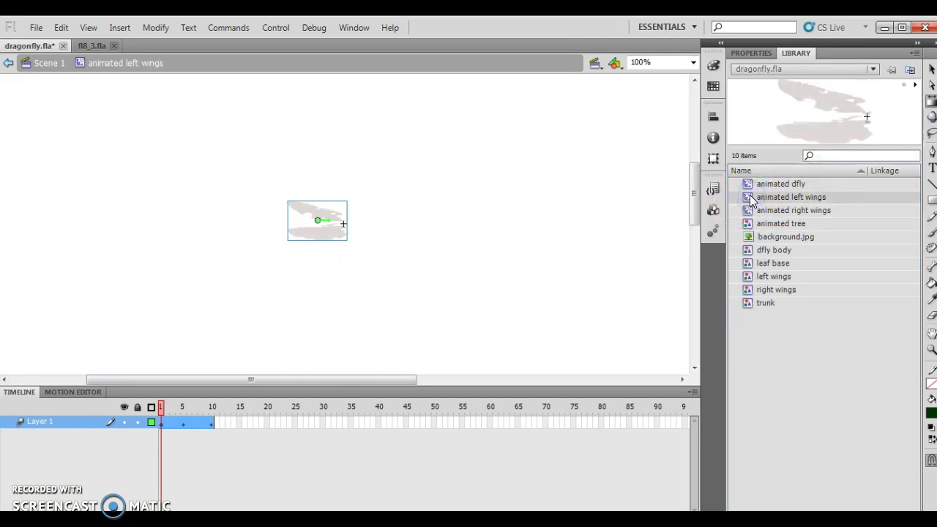
{"action": "mouse_move", "coordinate": [161, 407]}
{"action": "left_mouse_down"}
{"action": "mouse_move", "coordinate": [224, 412]}
{"action": "mouse_move", "coordinate": [161, 408]}
{"action": "left_mouse_up"}
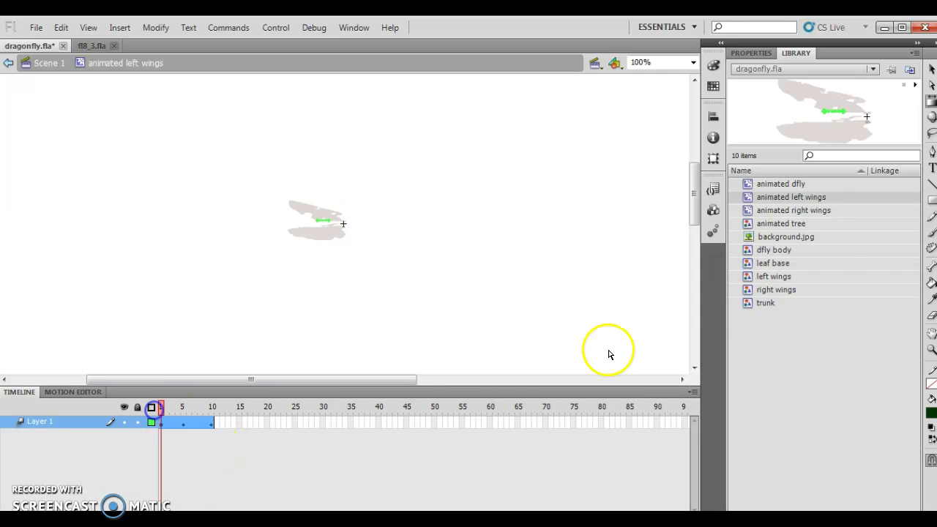
{"action": "left_click", "coordinate": [770, 212]}
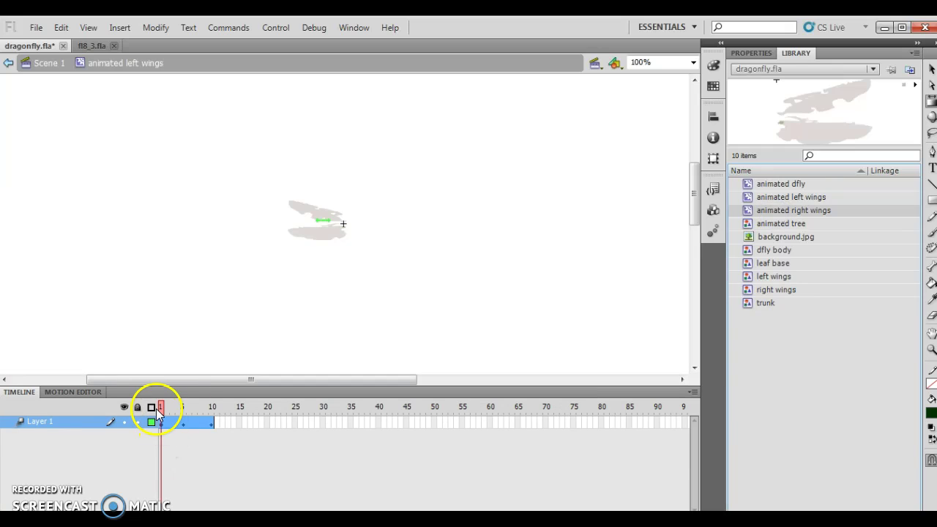
{"action": "left_click", "coordinate": [172, 409]}
{"action": "left_click_drag", "start_coordinate": [173, 412], "coordinate": [143, 410]}
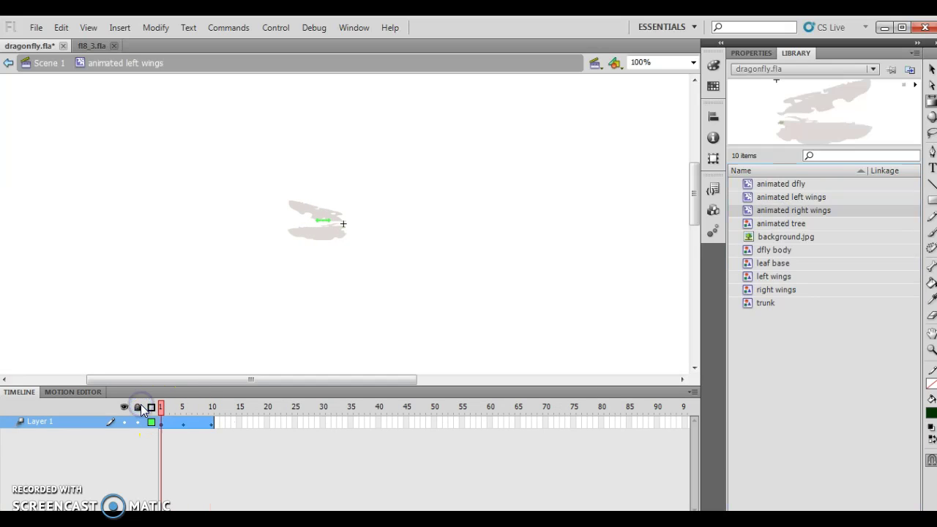
- Switch to the fl8_3.fla document and set its frame rate to 10 fps
{"action": "left_click", "coordinate": [92, 44]}
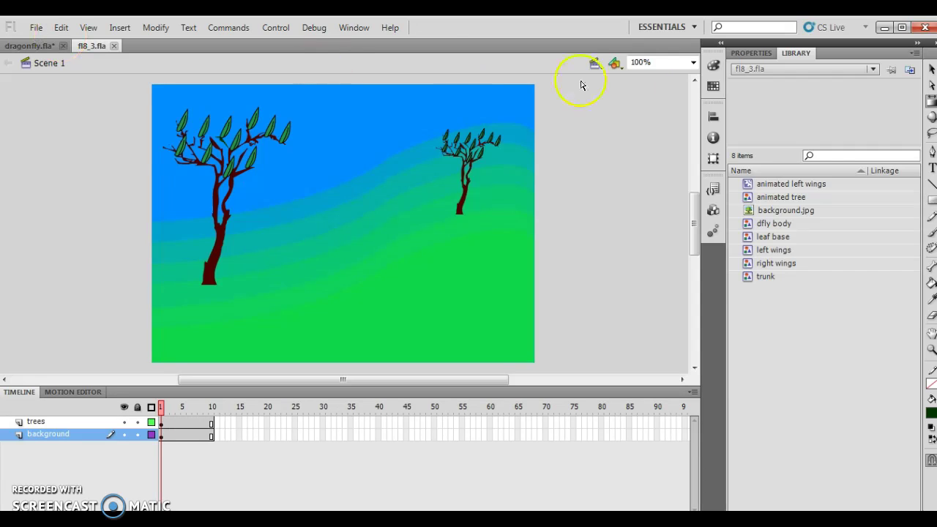
{"action": "left_click", "coordinate": [38, 463]}
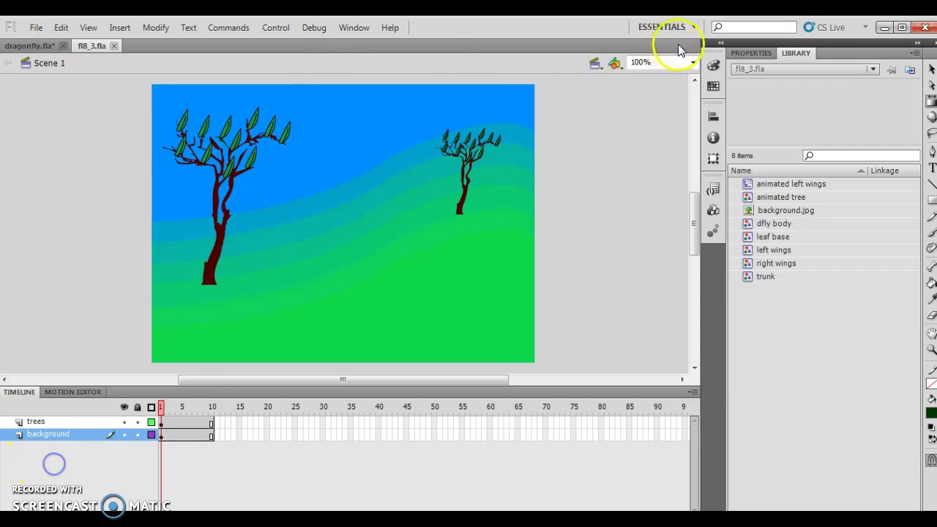
{"action": "left_click", "coordinate": [764, 52]}
{"action": "left_click", "coordinate": [789, 261]}
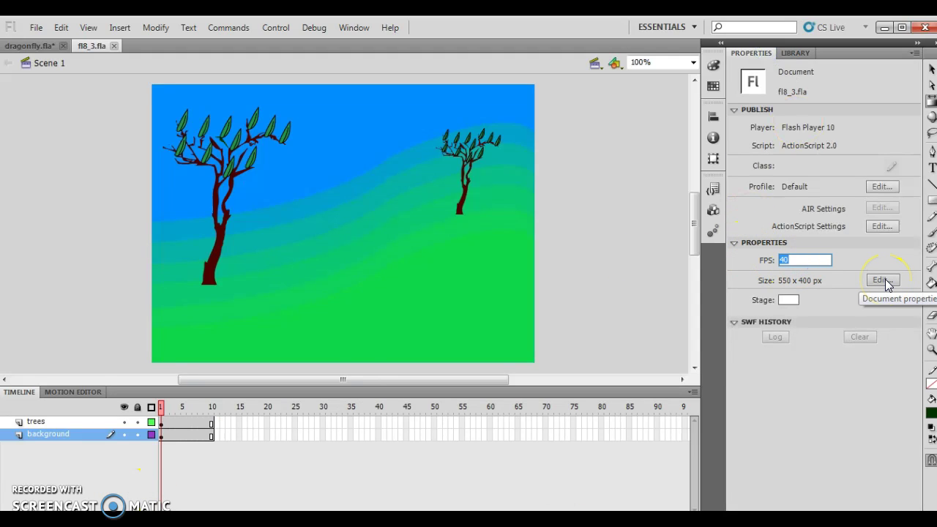
{"action": "left_click", "coordinate": [806, 414]}
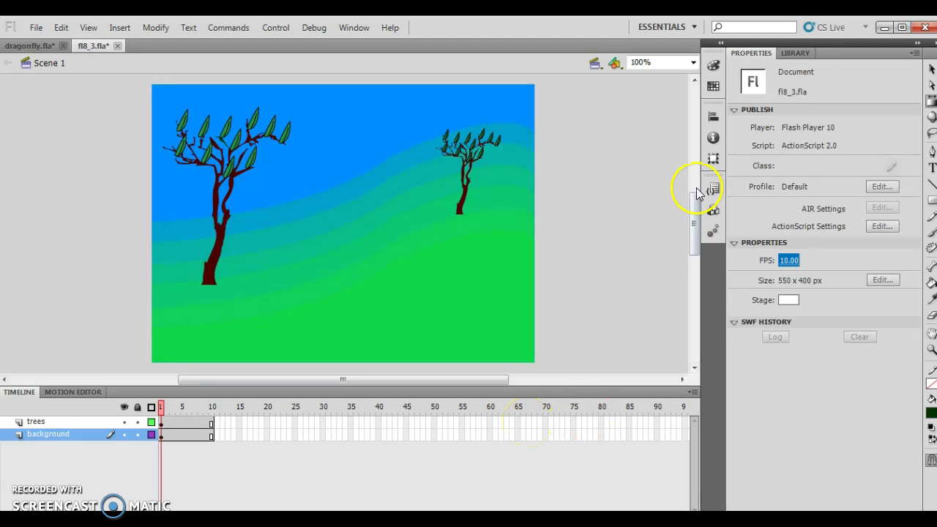
- Open the animated left wings symbol from the library and play its timeline to review the wing motion
{"action": "left_click", "coordinate": [795, 53]}
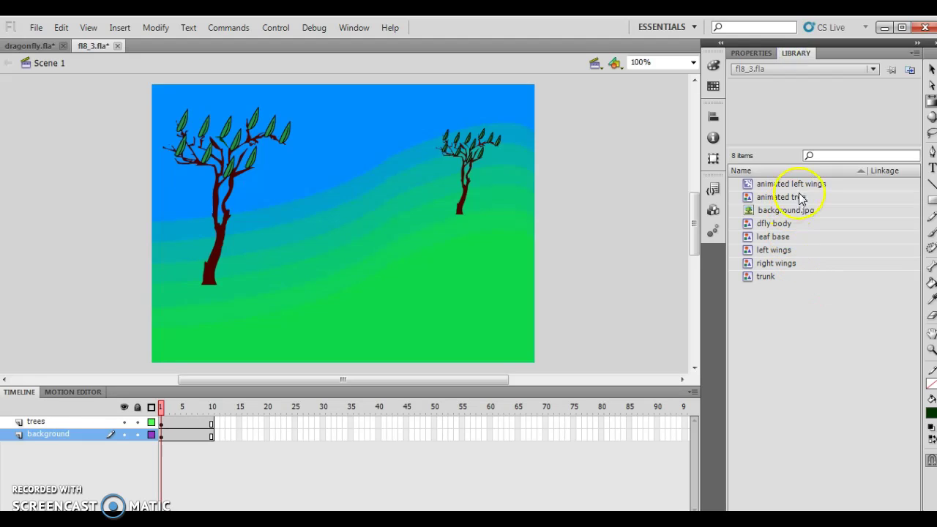
{"action": "left_click", "coordinate": [778, 184]}
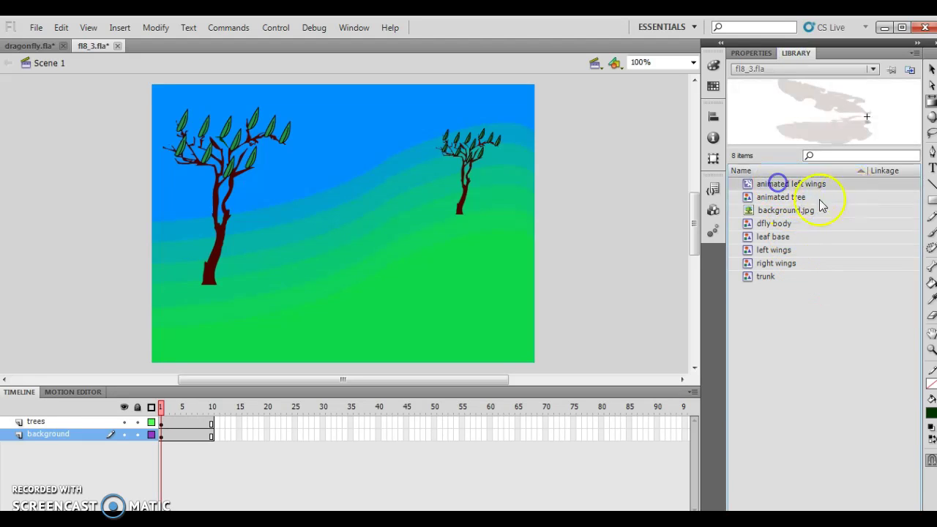
{"action": "left_click", "coordinate": [771, 185]}
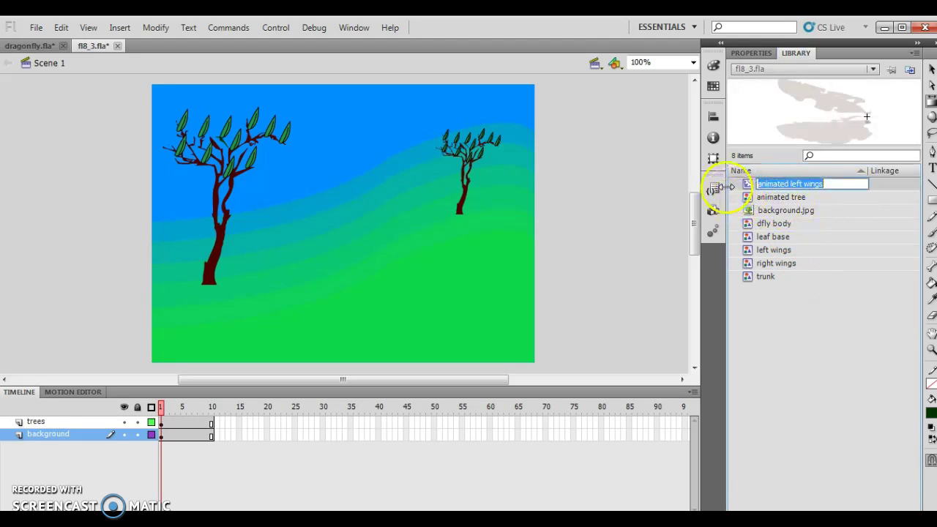
{"action": "double_click", "coordinate": [747, 185]}
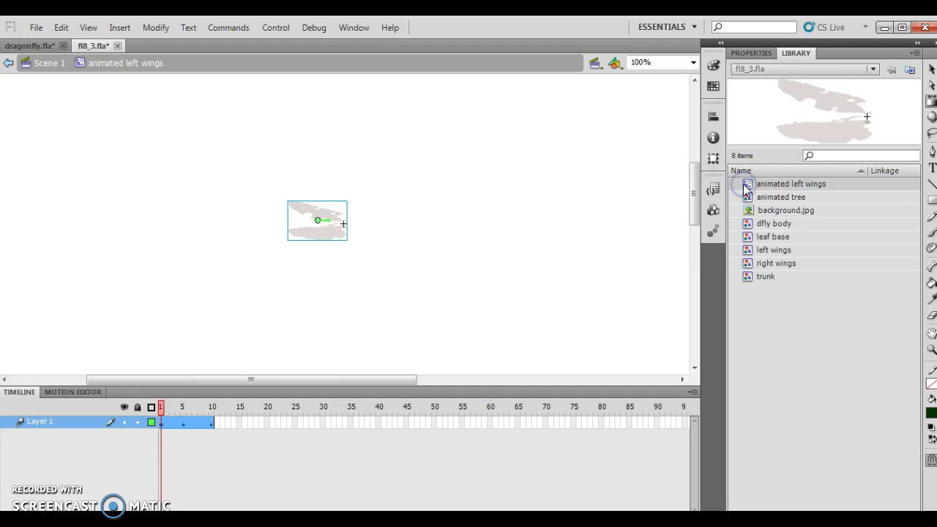
{"action": "left_click", "coordinate": [163, 407]}
{"action": "mouse_move", "coordinate": [163, 407]}
{"action": "left_mouse_down"}
{"action": "mouse_move", "coordinate": [199, 409]}
{"action": "mouse_move", "coordinate": [151, 418]}
{"action": "left_mouse_up"}
{"action": "key", "text": "Return"}
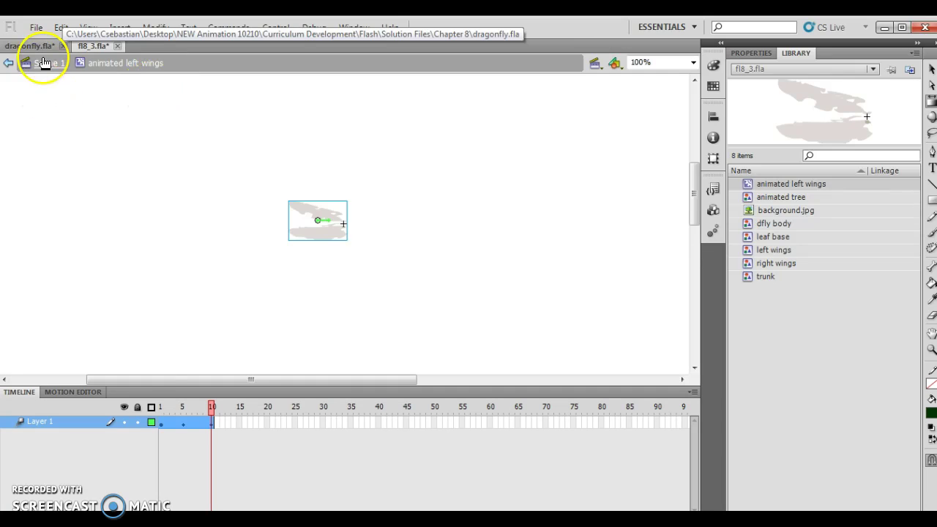
- Return to Scene 1 and create a new movie clip symbol named "animated right wing"
{"action": "left_click", "coordinate": [48, 63]}
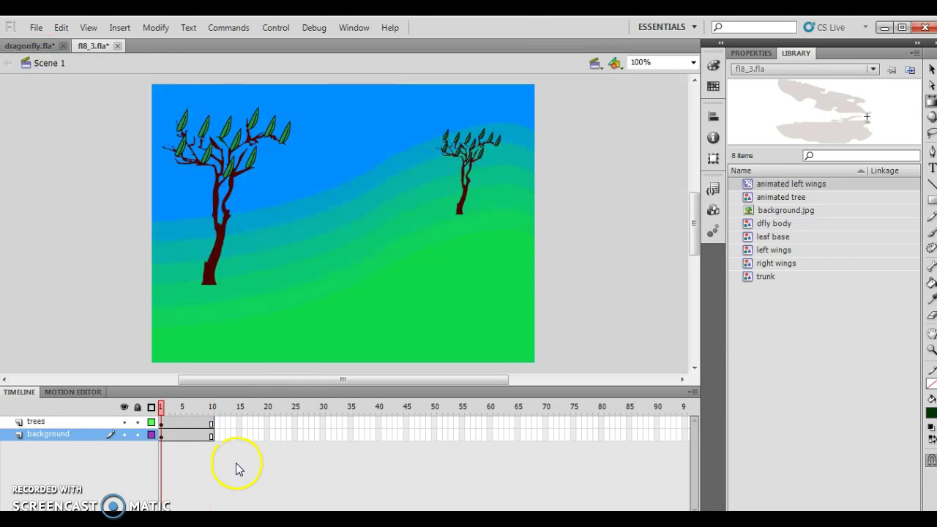
{"action": "left_click", "coordinate": [120, 28]}
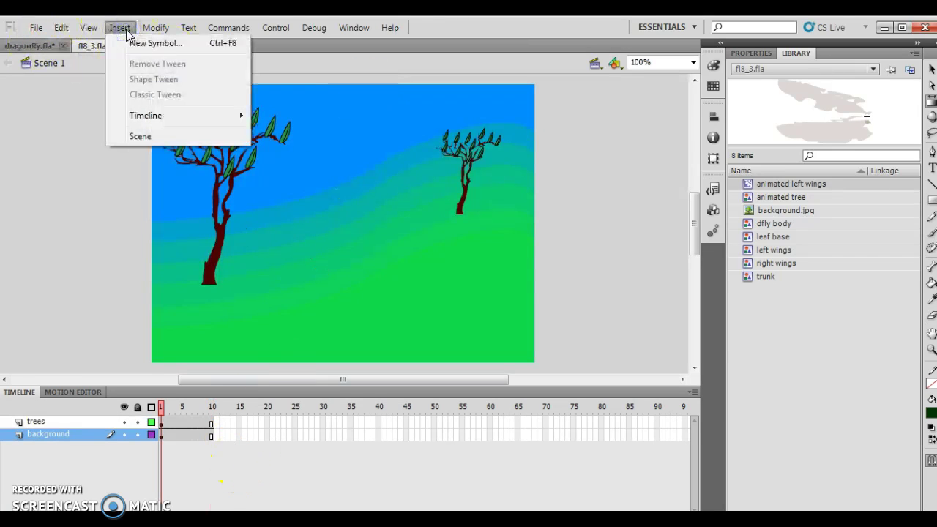
{"action": "left_click", "coordinate": [136, 43]}
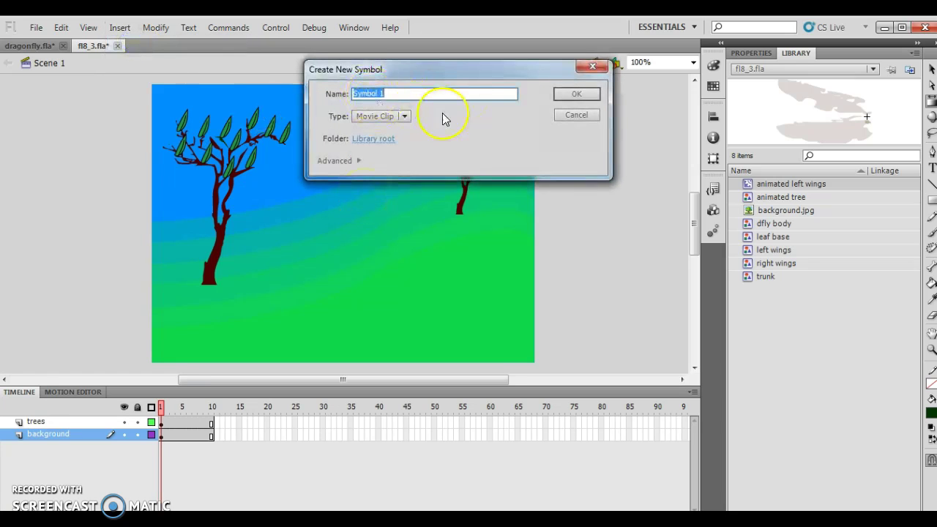
{"action": "type", "text": "animated right wing"}
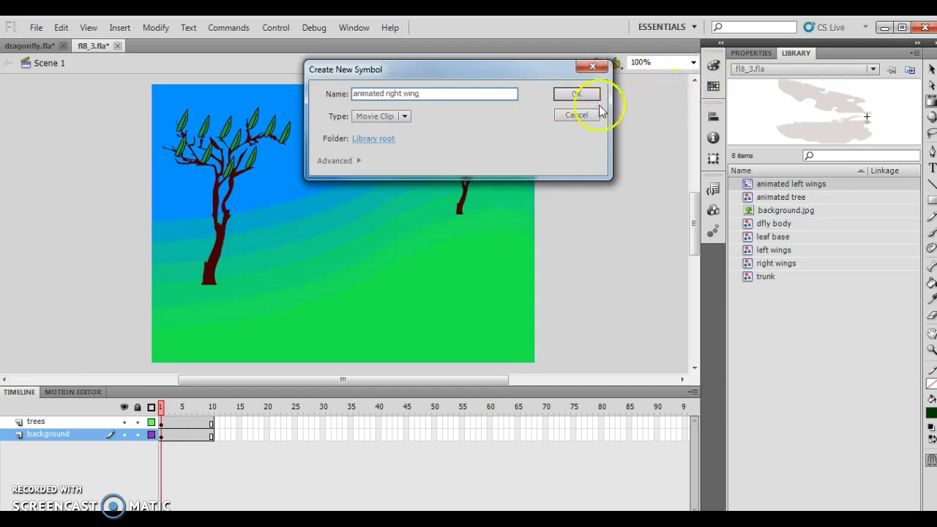
{"action": "left_click", "coordinate": [576, 95]}
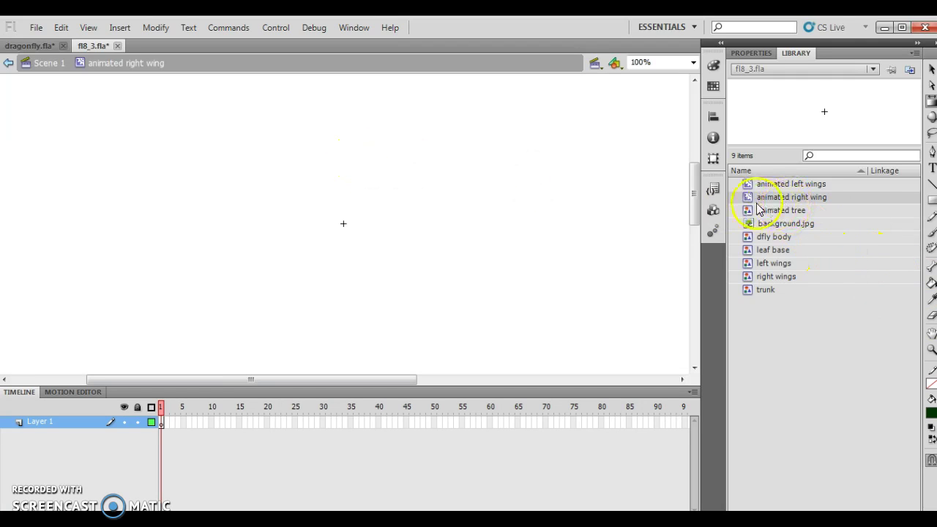
- Place an instance of the right wings graphic near the centre of the animated right wing symbol
{"action": "left_click", "coordinate": [776, 278]}
{"action": "left_click_drag", "start_coordinate": [749, 281], "coordinate": [348, 232]}
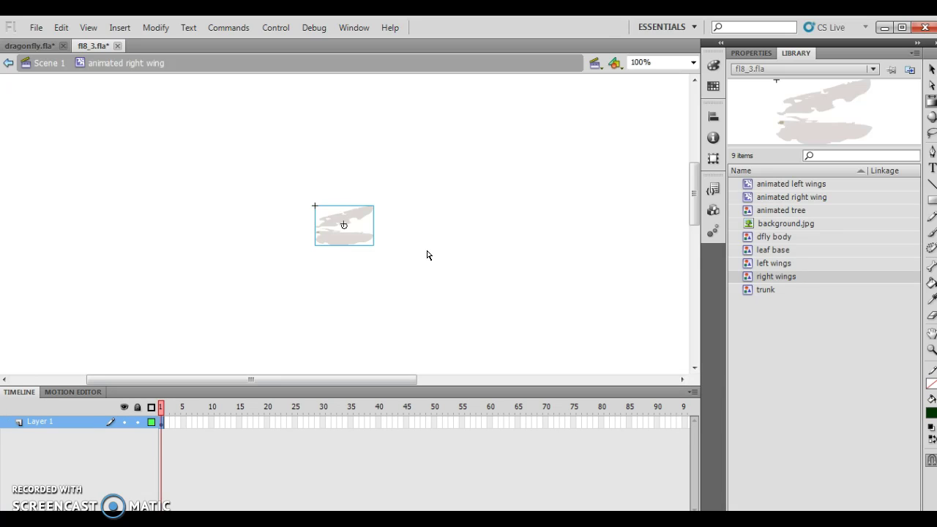
{"action": "left_click", "coordinate": [535, 155]}
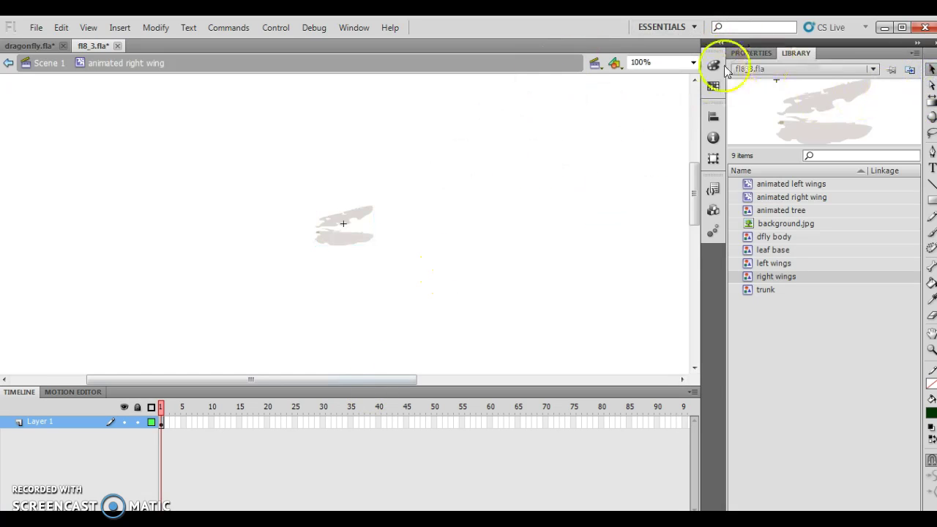
- Set the right wings instance's position to X 0 and Y 0
{"action": "left_click", "coordinate": [329, 240]}
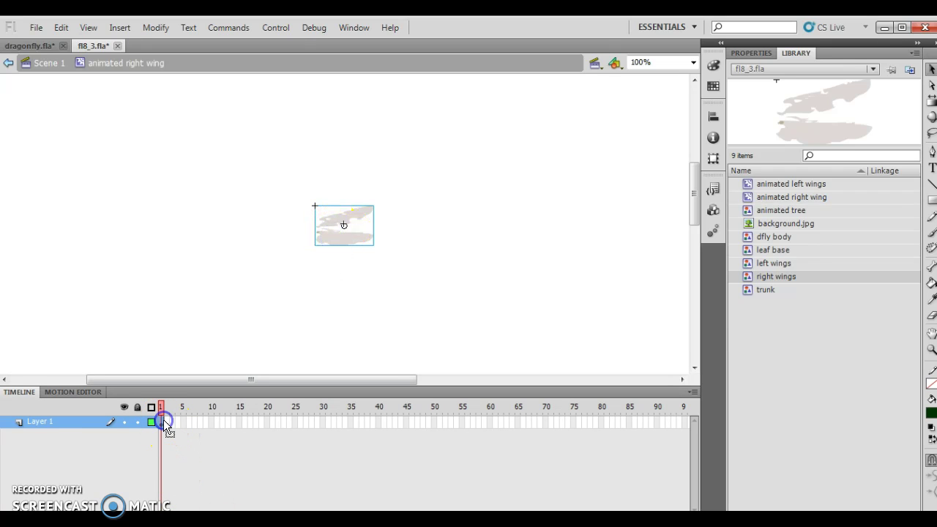
{"action": "left_click", "coordinate": [341, 234]}
{"action": "left_click", "coordinate": [751, 53]}
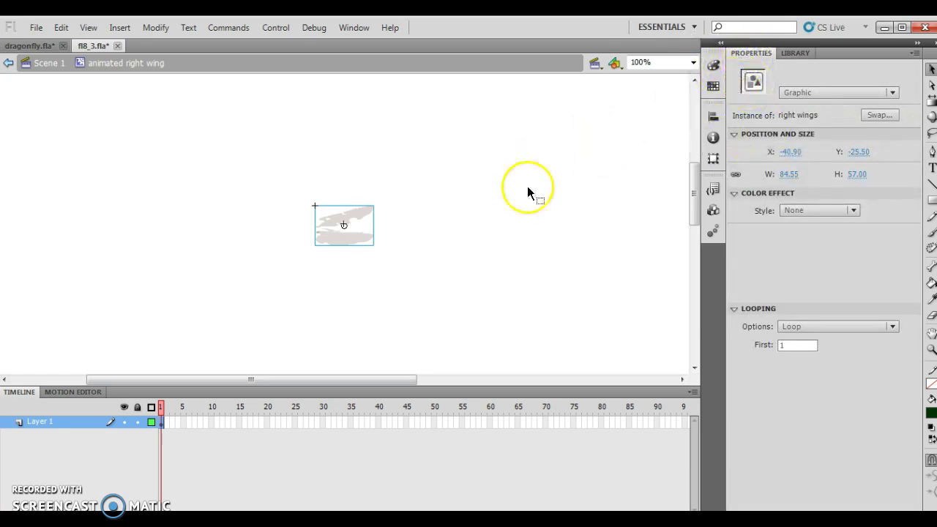
{"action": "left_click", "coordinate": [348, 239]}
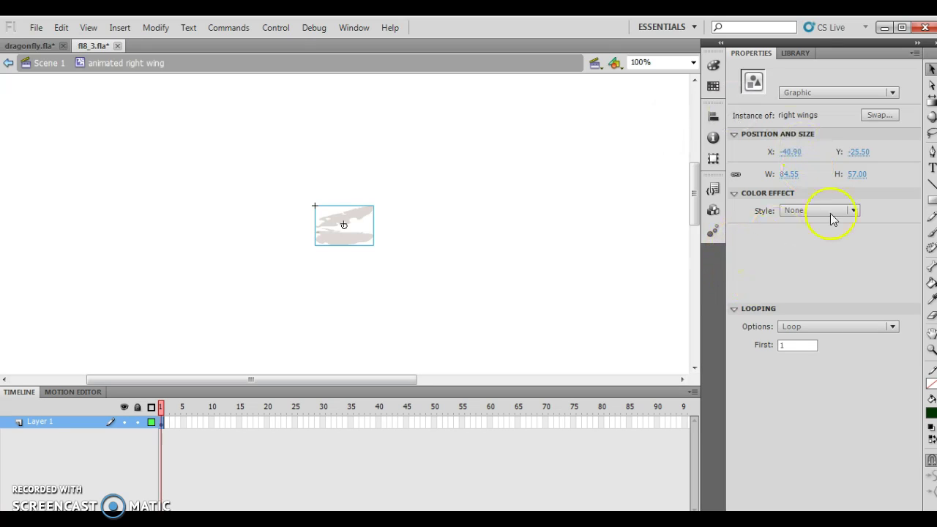
{"action": "left_click", "coordinate": [791, 151]}
{"action": "type", "text": "0"}
{"action": "left_click", "coordinate": [860, 153]}
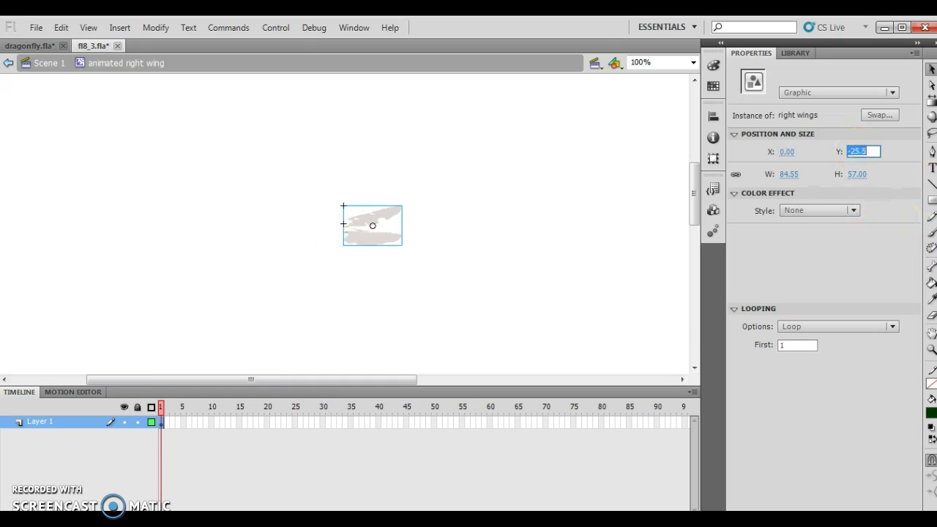
{"action": "type", "text": "0"}
{"action": "key", "text": "Return"}
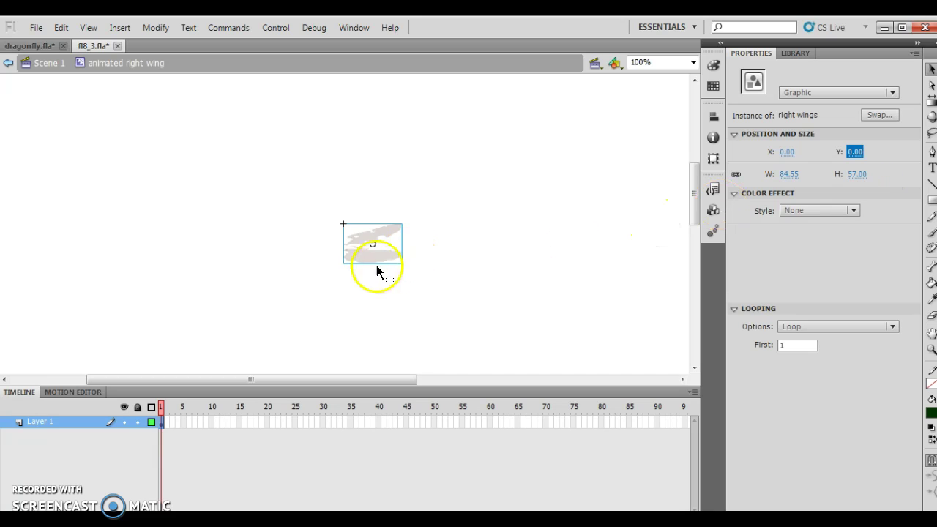
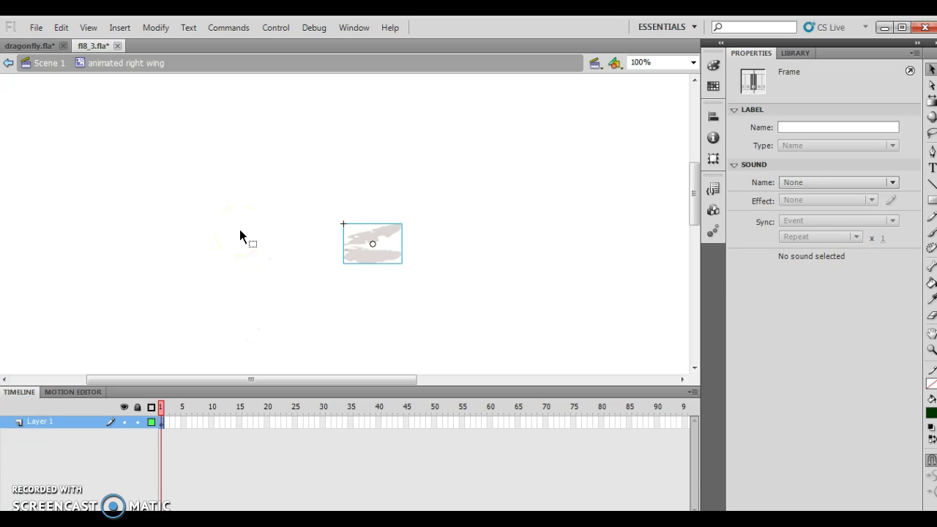
- Apply a motion tween to the right wings instance and set its width at frame 5 to 47 with proportions unlocked
{"action": "left_click", "coordinate": [115, 29]}
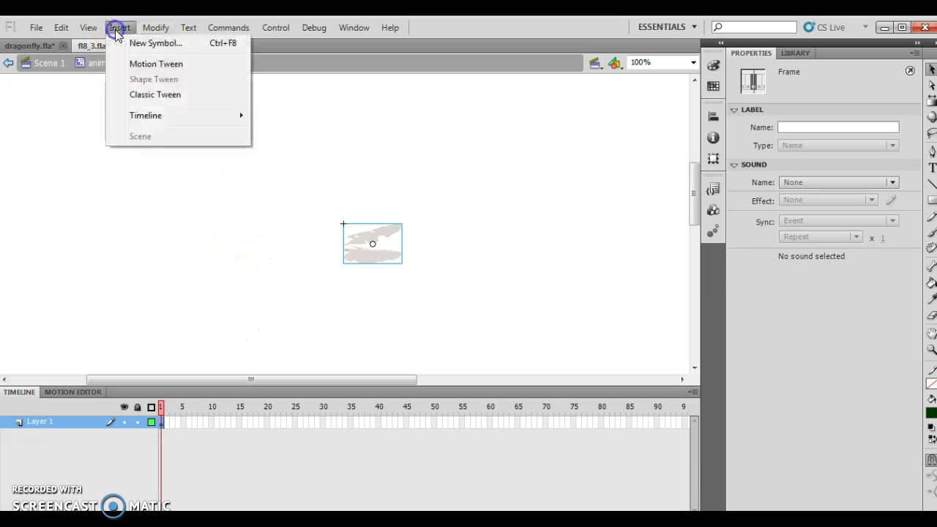
{"action": "left_click", "coordinate": [156, 65]}
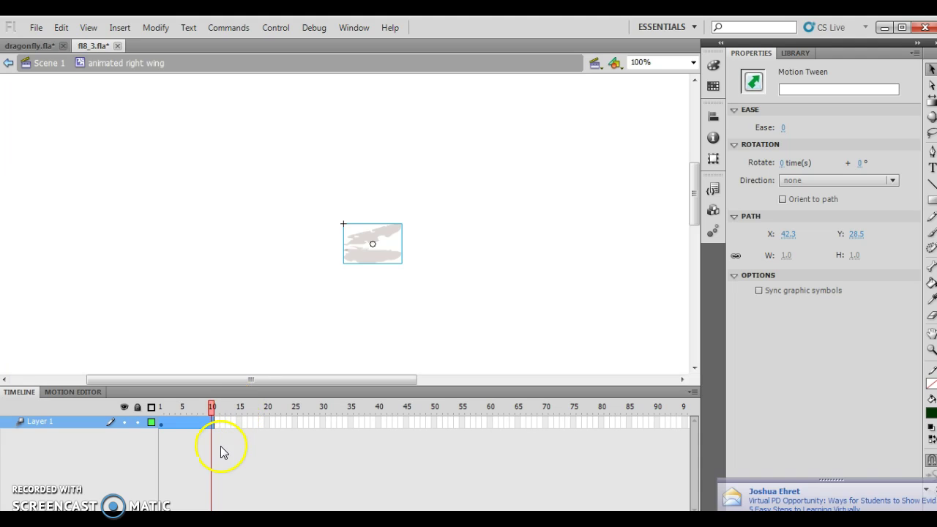
{"action": "left_click", "coordinate": [181, 419]}
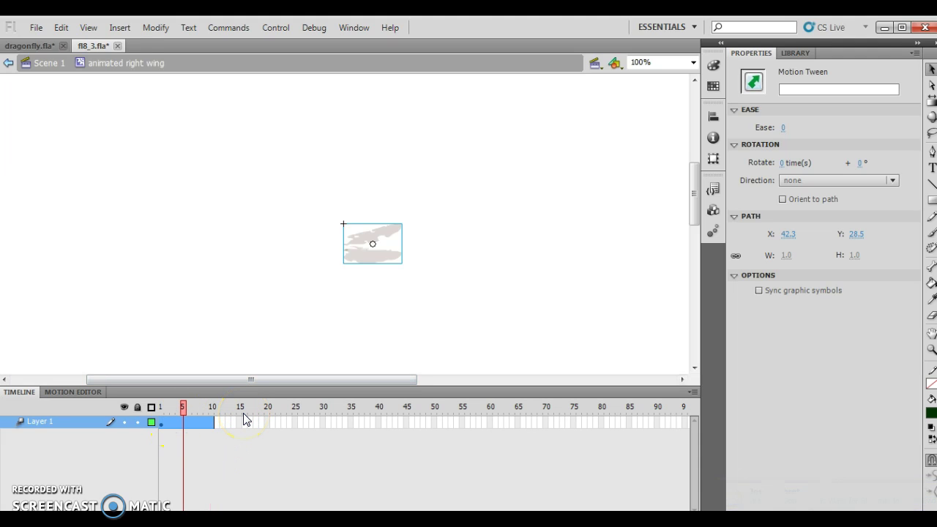
{"action": "left_click", "coordinate": [362, 251]}
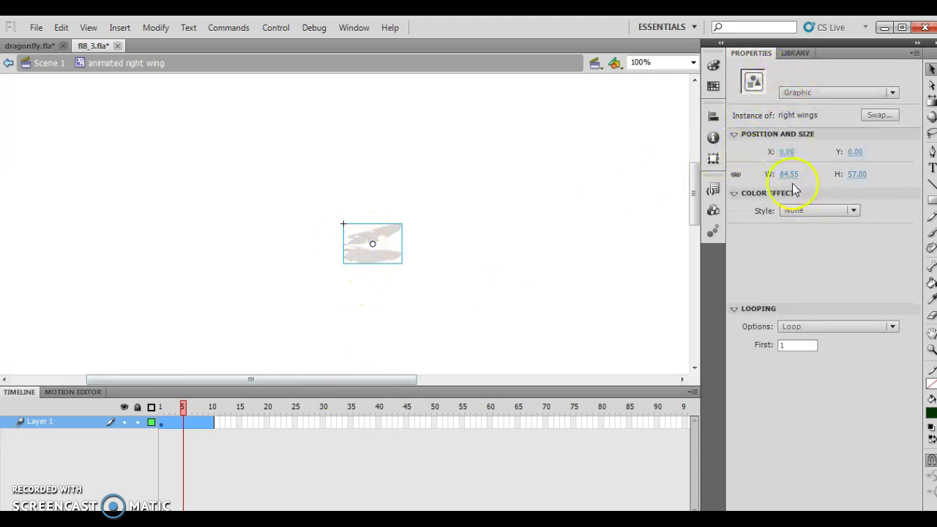
{"action": "left_click", "coordinate": [526, 249]}
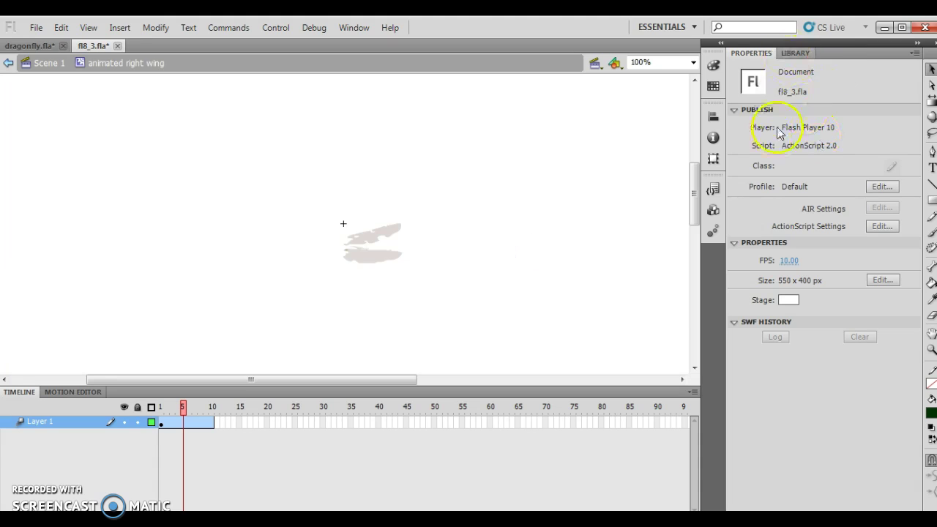
{"action": "left_click", "coordinate": [372, 255]}
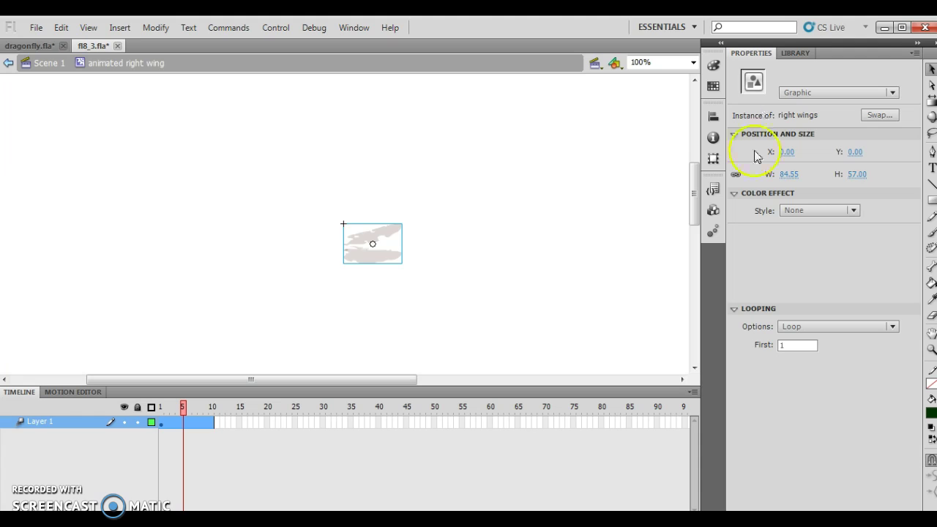
{"action": "left_click", "coordinate": [736, 174]}
{"action": "left_click", "coordinate": [791, 175]}
{"action": "type", "text": "47"}
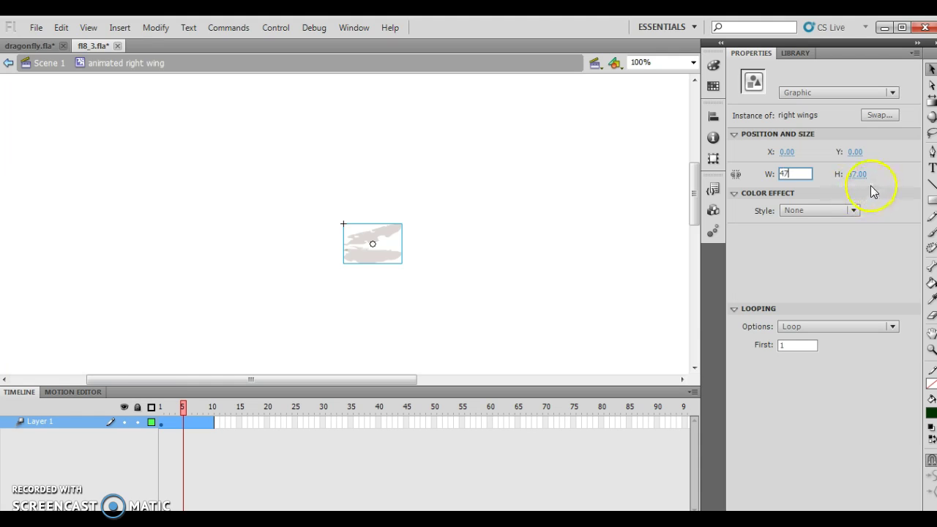
{"action": "left_click", "coordinate": [881, 187]}
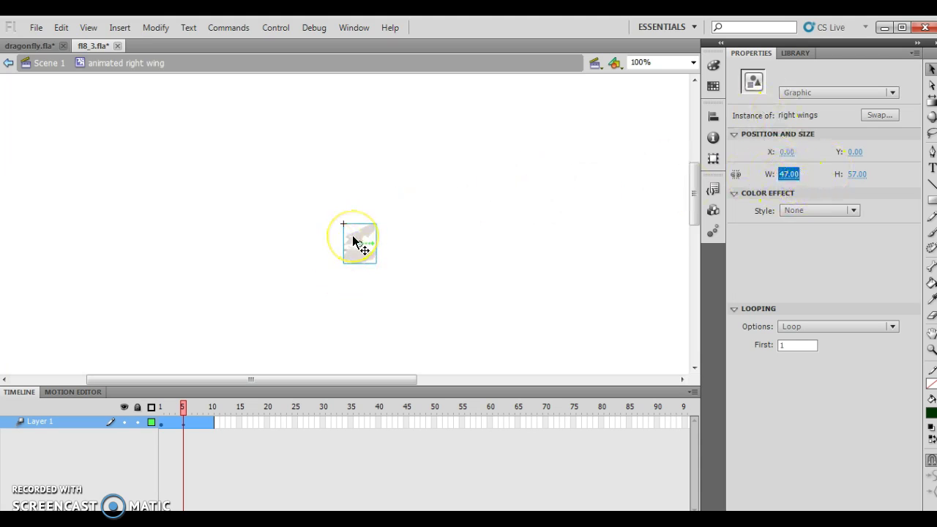
- Set the right wings instance's width at frame 10 to 84 and play the wing animation from frame 1
{"action": "left_click", "coordinate": [211, 422]}
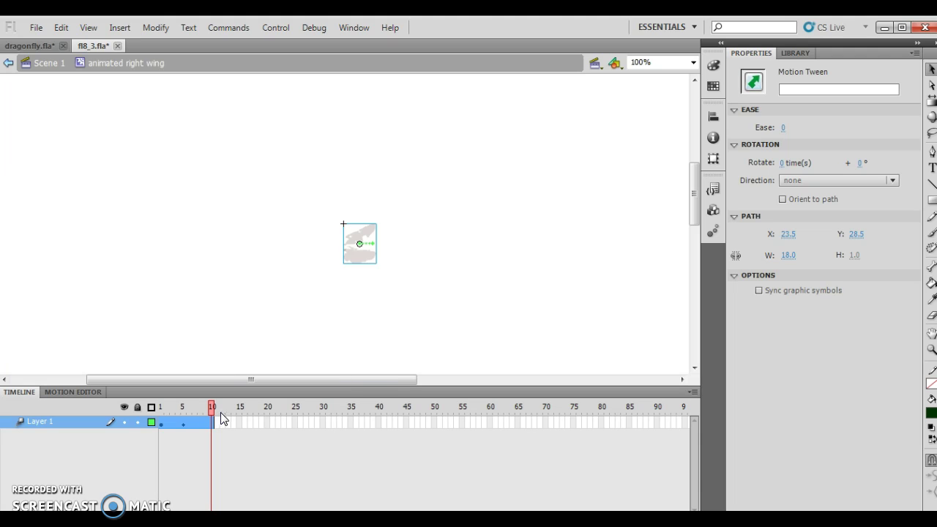
{"action": "left_click", "coordinate": [353, 251]}
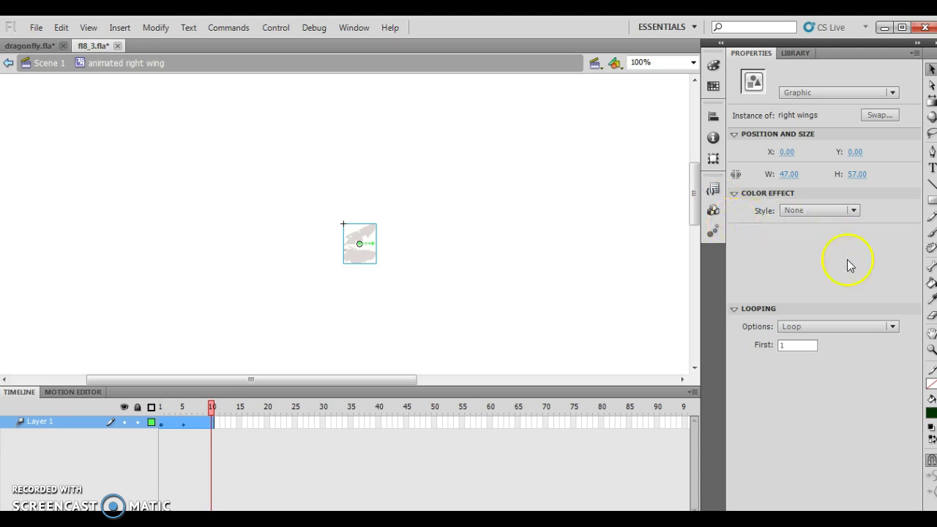
{"action": "left_click", "coordinate": [788, 174]}
{"action": "type", "text": "84"}
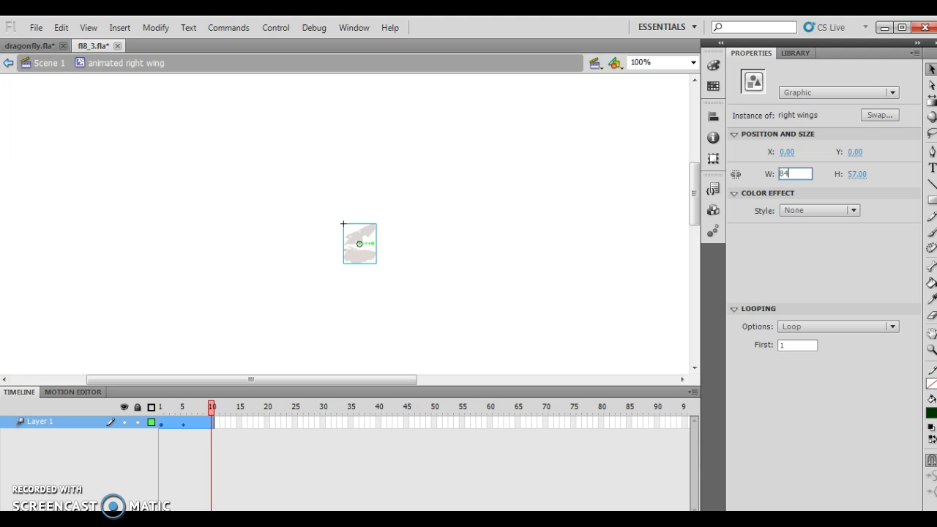
{"action": "key", "text": "Return"}
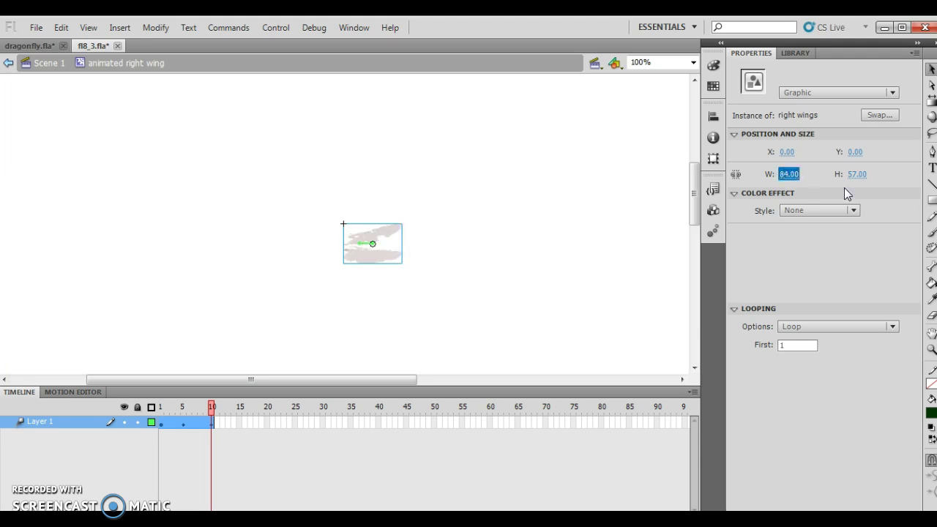
{"action": "left_click_drag", "start_coordinate": [212, 406], "coordinate": [159, 412]}
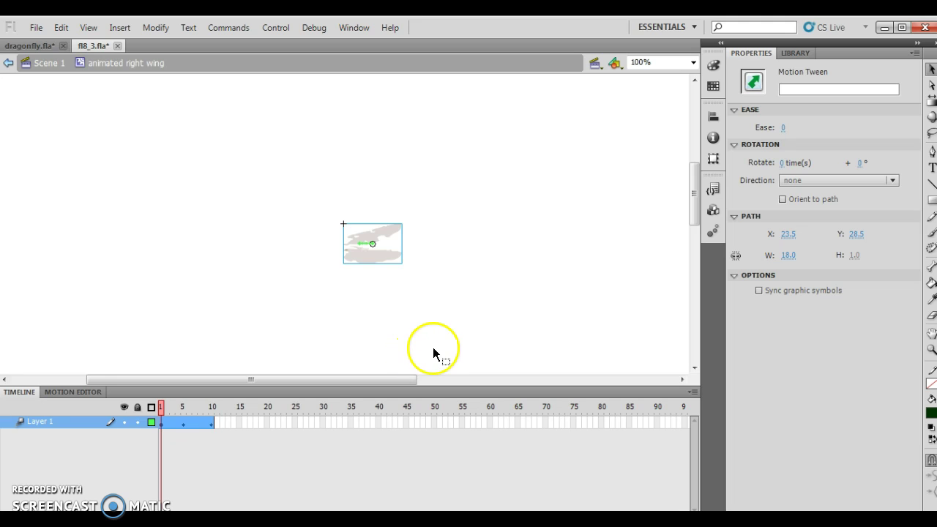
{"action": "key", "text": "Return"}
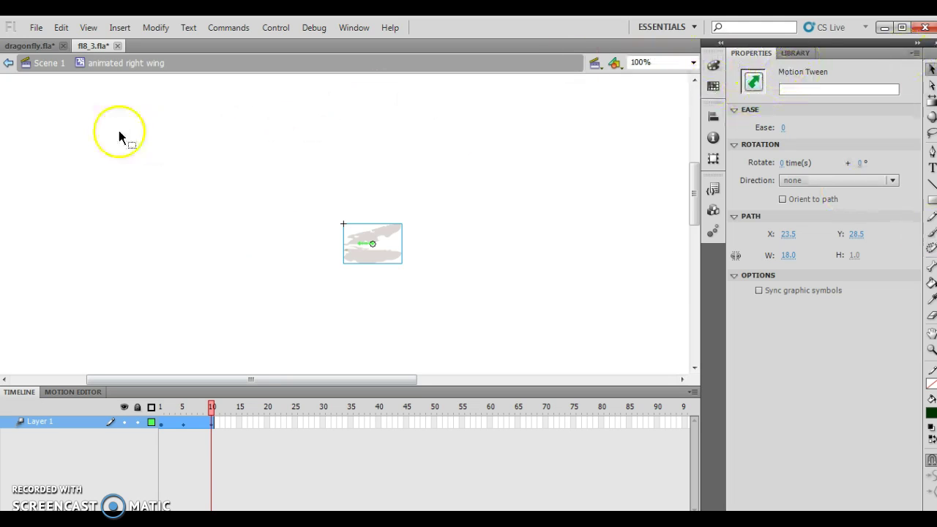
- Return to Scene 1 and create a new movie clip symbol named "animated dfly"
{"action": "left_click", "coordinate": [50, 63]}
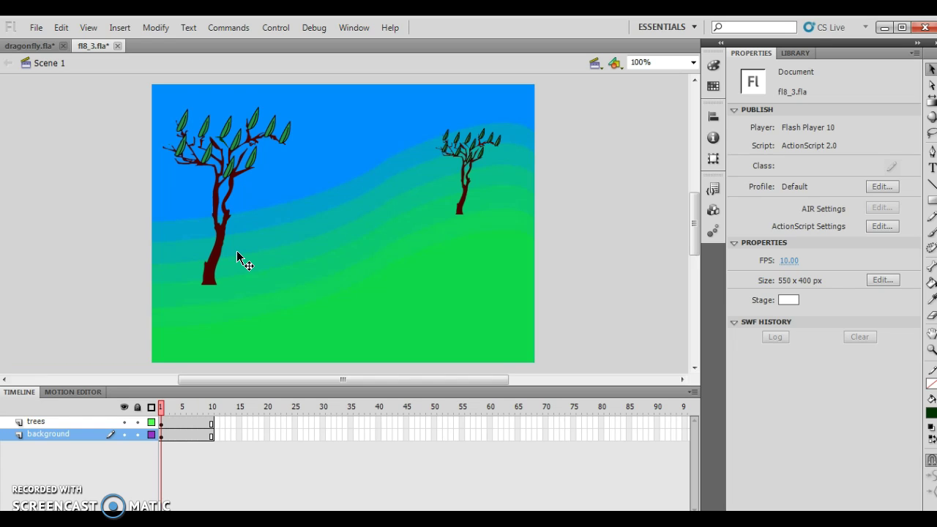
{"action": "left_click", "coordinate": [121, 28]}
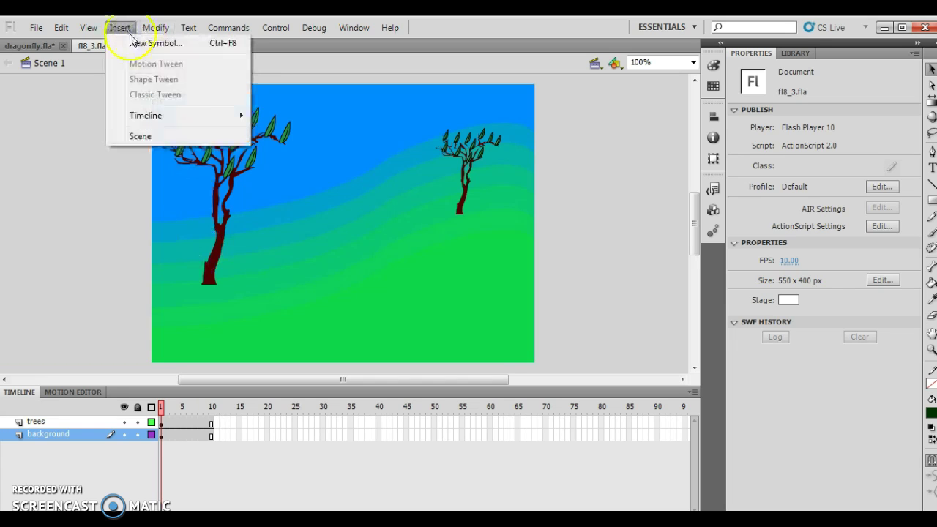
{"action": "left_click", "coordinate": [134, 43]}
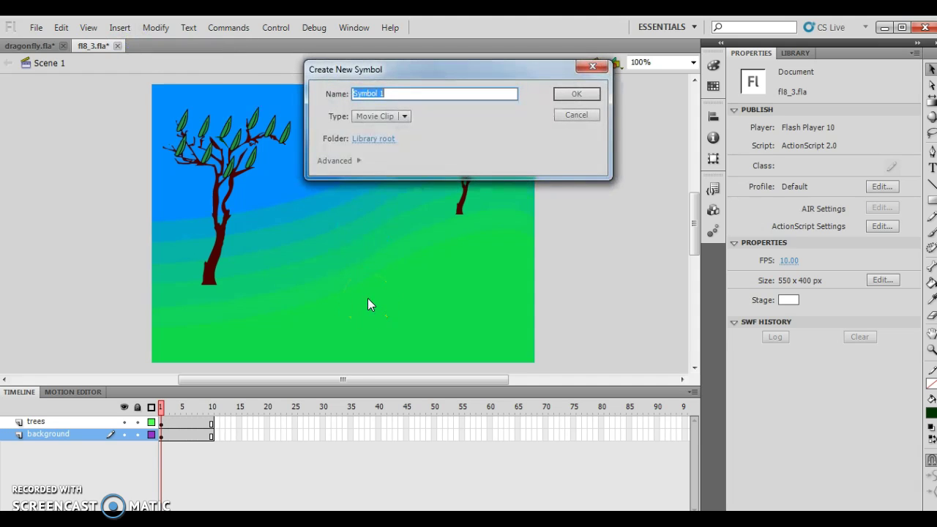
{"action": "type", "text": "animated dfly"}
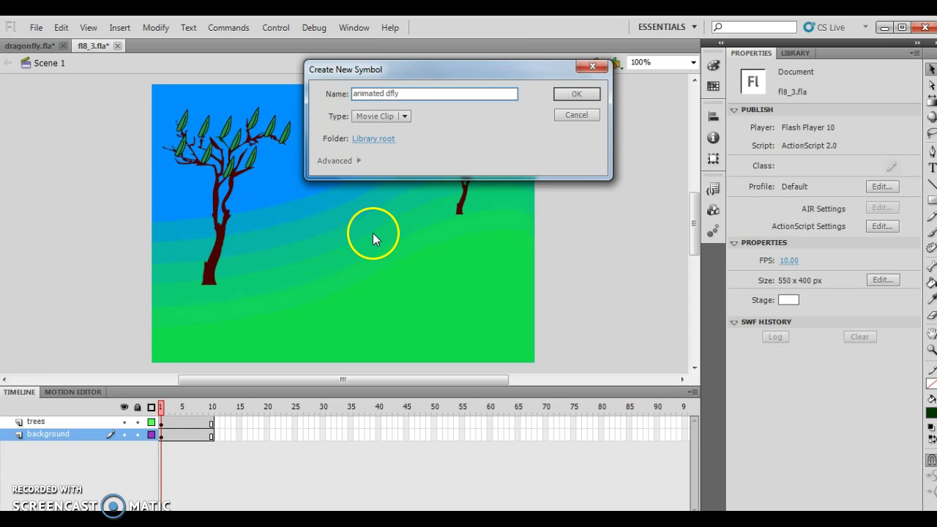
{"action": "left_click", "coordinate": [576, 94]}
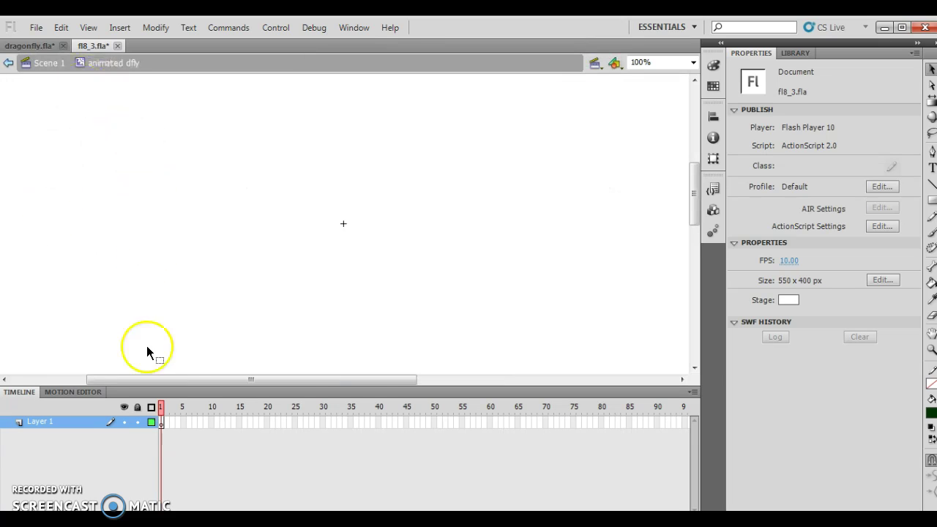
- Assemble the dragonfly by placing dfly body near the symbol's centre, with animated left wings and animated right wing against its two sides
{"action": "left_click", "coordinate": [801, 53]}
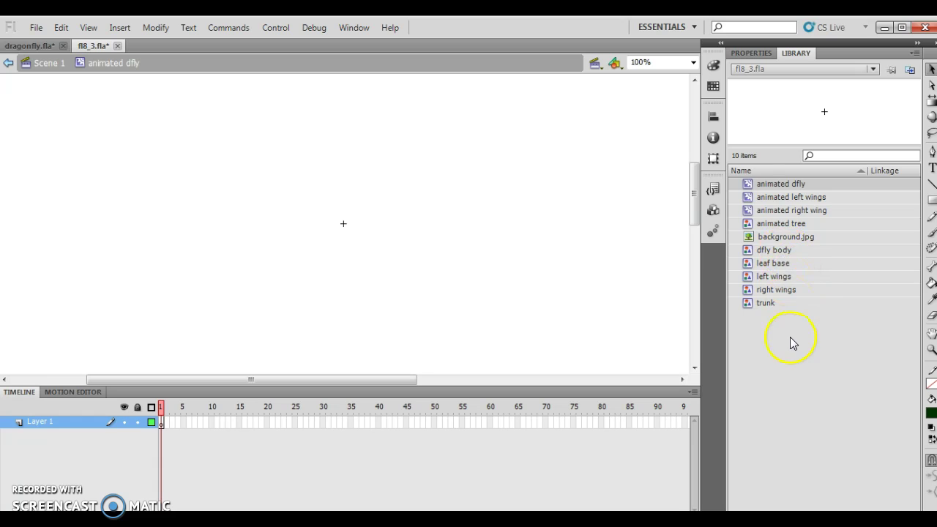
{"action": "left_click_drag", "start_coordinate": [765, 250], "coordinate": [345, 240]}
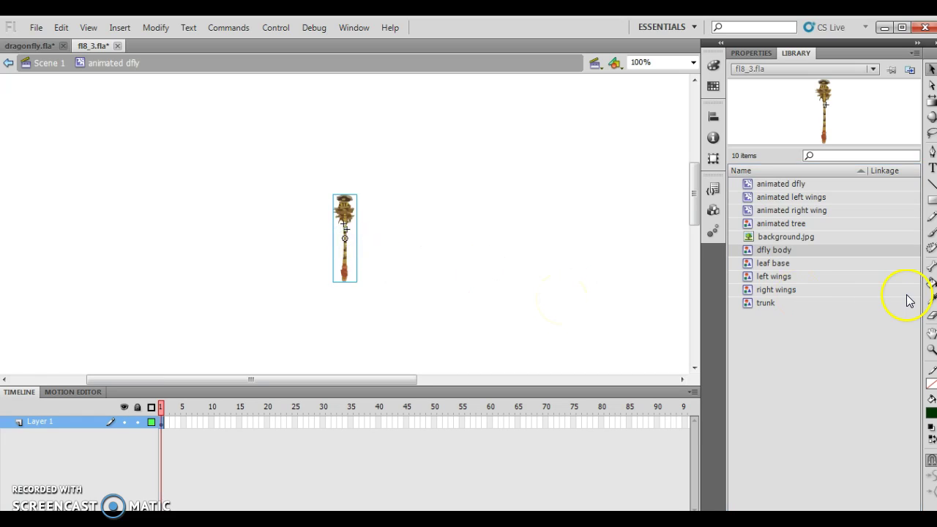
{"action": "left_click_drag", "start_coordinate": [777, 205], "coordinate": [315, 219]}
{"action": "left_click", "coordinate": [777, 213]}
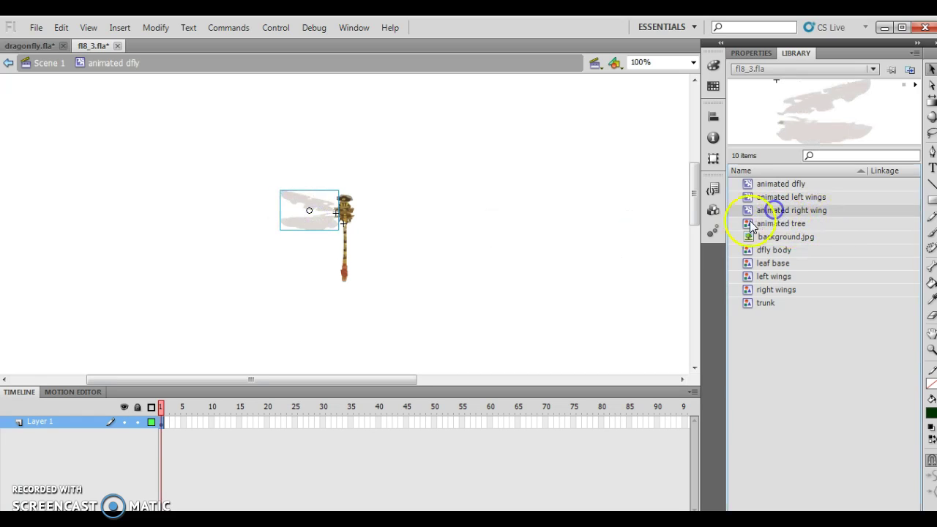
{"action": "left_click_drag", "start_coordinate": [750, 217], "coordinate": [379, 218]}
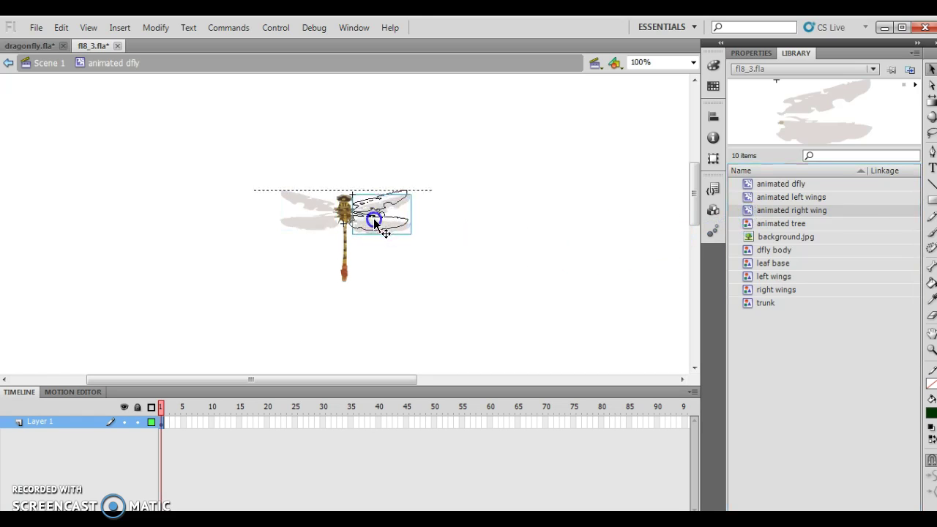
{"action": "left_click", "coordinate": [490, 231]}
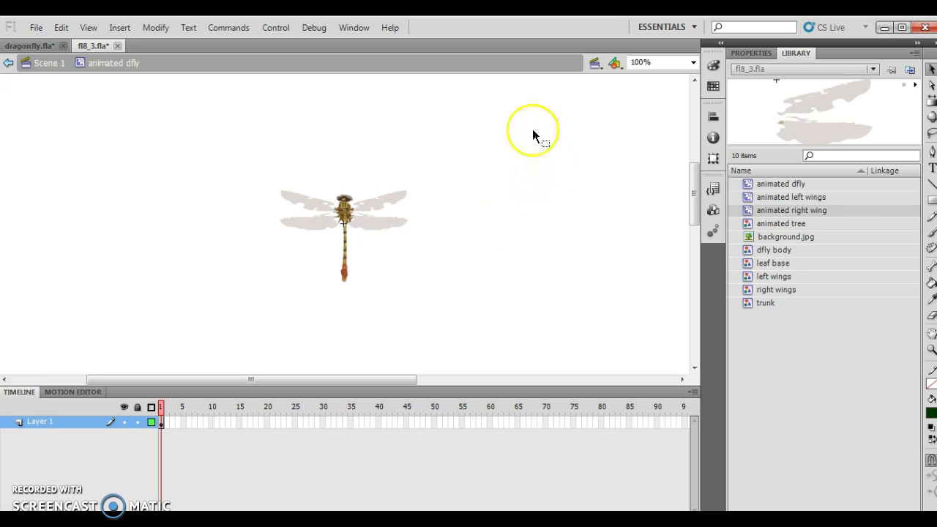
- Return to Scene 1 and add a new layer above the trees layer
{"action": "left_click", "coordinate": [46, 63]}
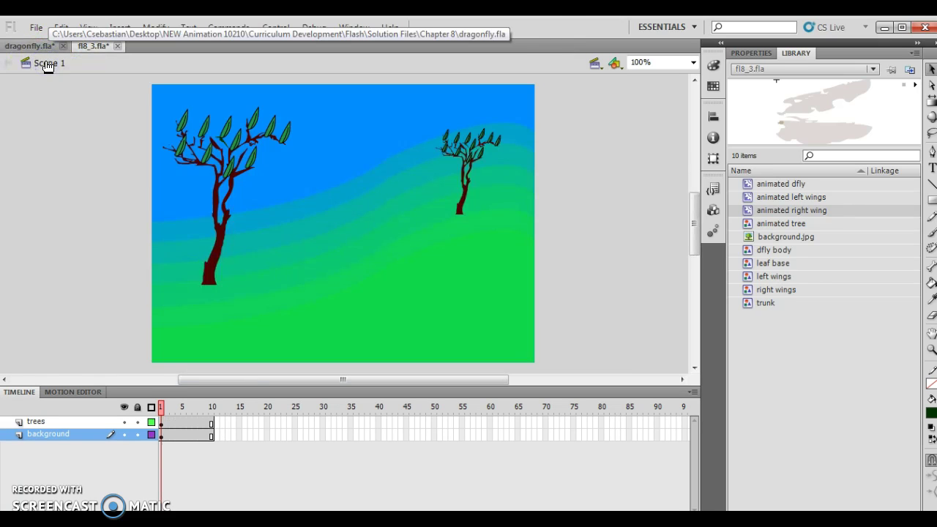
{"action": "left_click", "coordinate": [62, 70]}
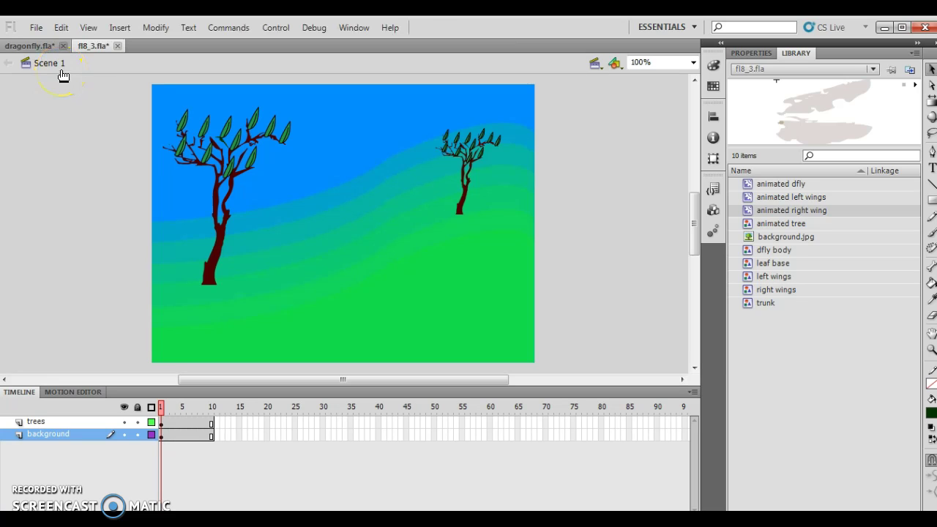
{"action": "left_click", "coordinate": [66, 74]}
{"action": "left_click", "coordinate": [122, 29]}
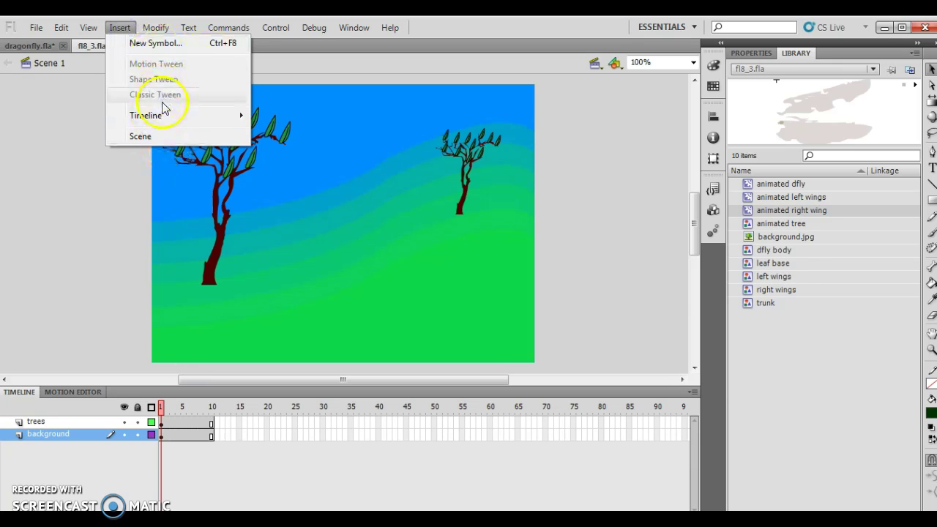
{"action": "mouse_move", "coordinate": [169, 117]}
{"action": "left_click", "coordinate": [283, 115]}
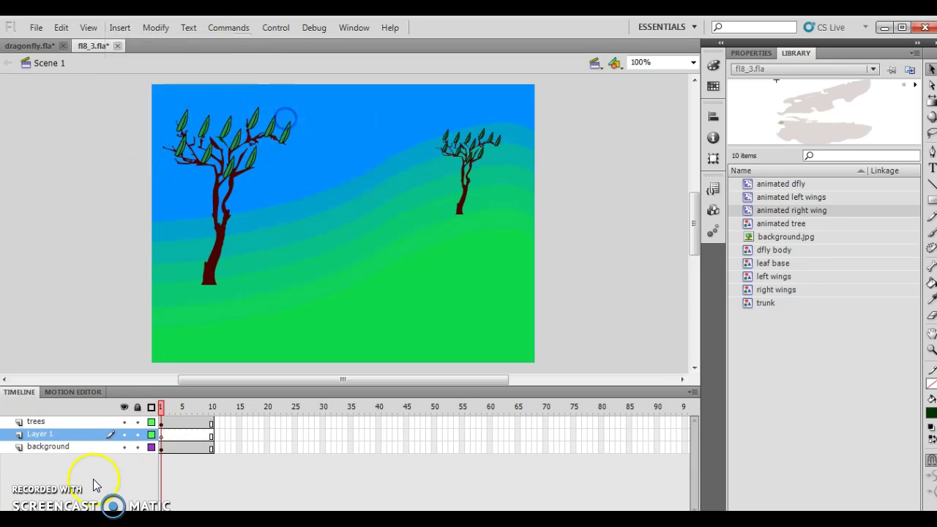
{"action": "left_click_drag", "start_coordinate": [41, 438], "coordinate": [42, 415]}
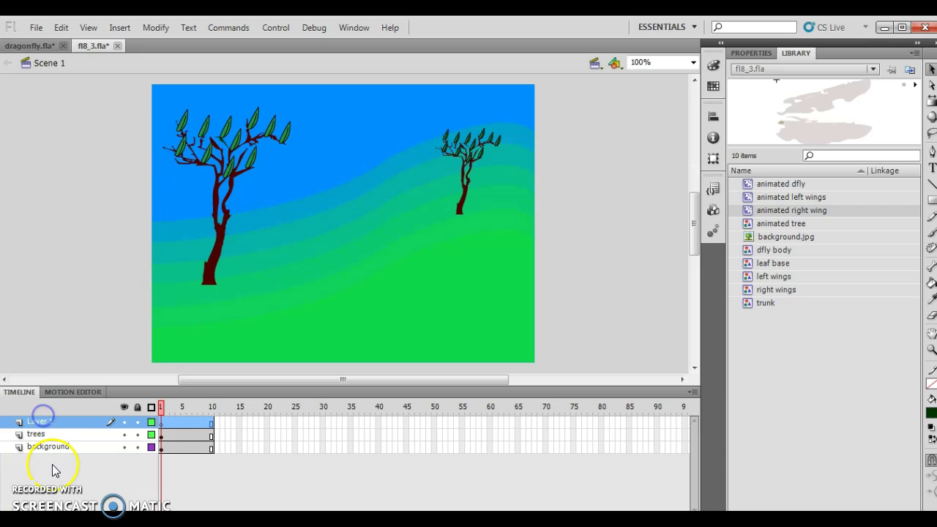
- Rename the new uppermost layer to "dragonfly"
{"action": "double_click", "coordinate": [43, 421]}
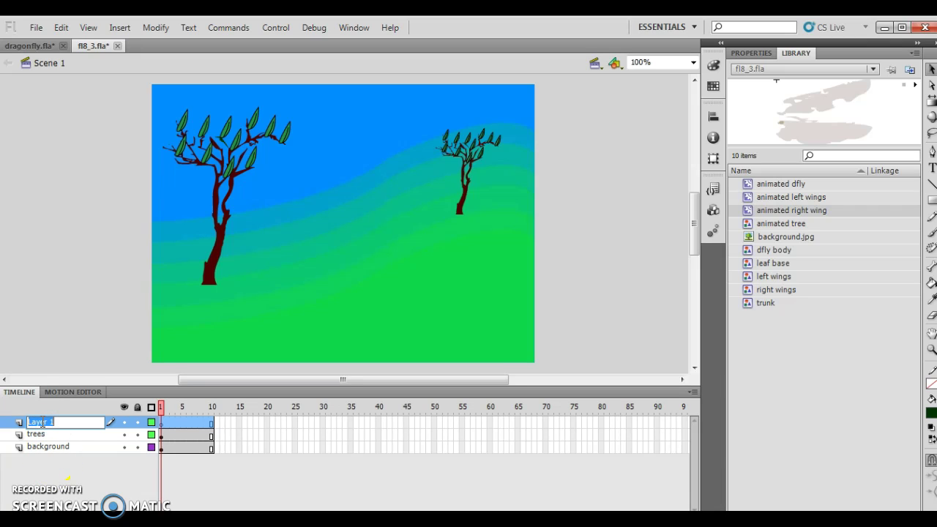
{"action": "type", "text": "dragonfly"}
{"action": "left_click", "coordinate": [68, 322]}
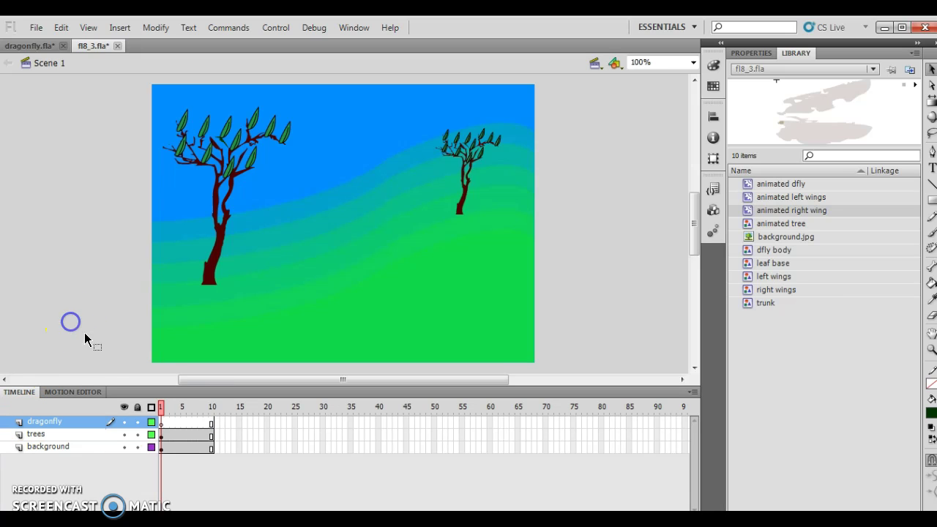
- Place an instance of animated dfly over the large tree in frame 1 of the dragonfly layer and play the timeline
{"action": "left_click", "coordinate": [188, 444]}
{"action": "left_click", "coordinate": [167, 426]}
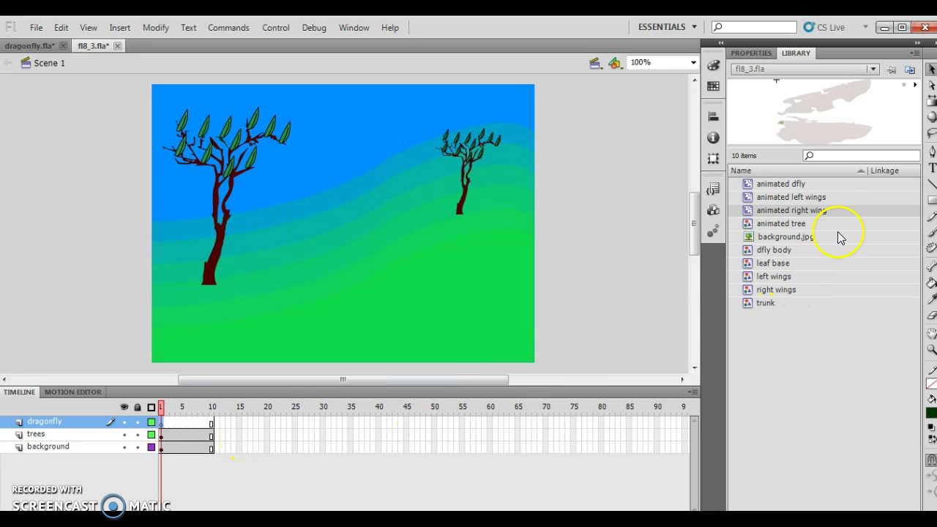
{"action": "left_click", "coordinate": [774, 187]}
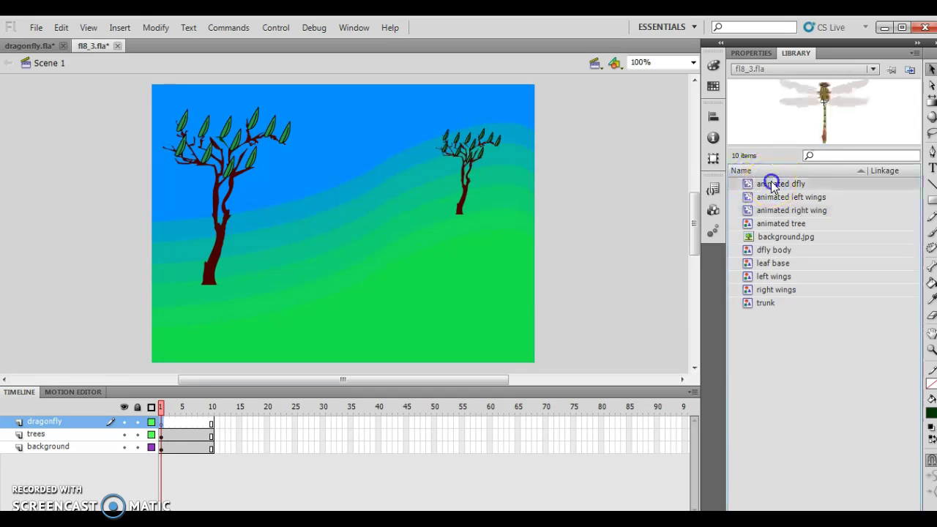
{"action": "left_click_drag", "start_coordinate": [771, 181], "coordinate": [227, 157]}
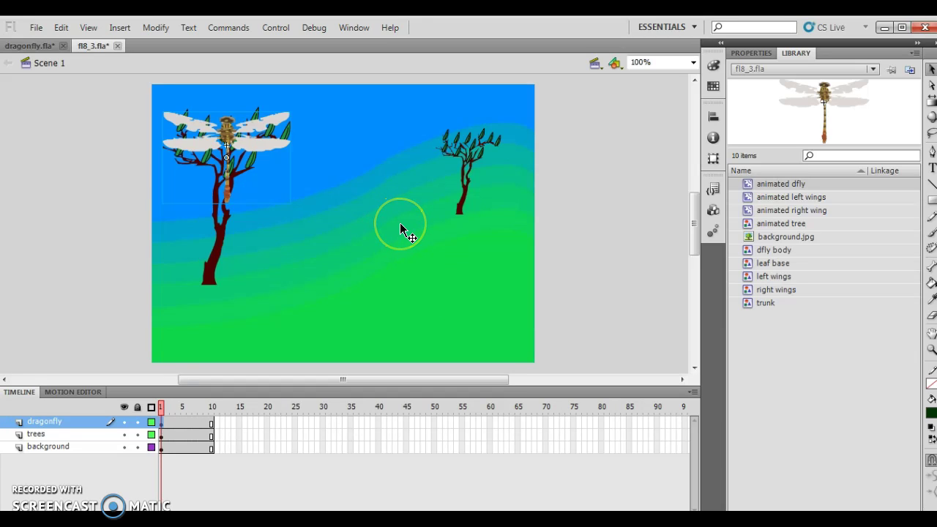
{"action": "key", "text": "Return"}
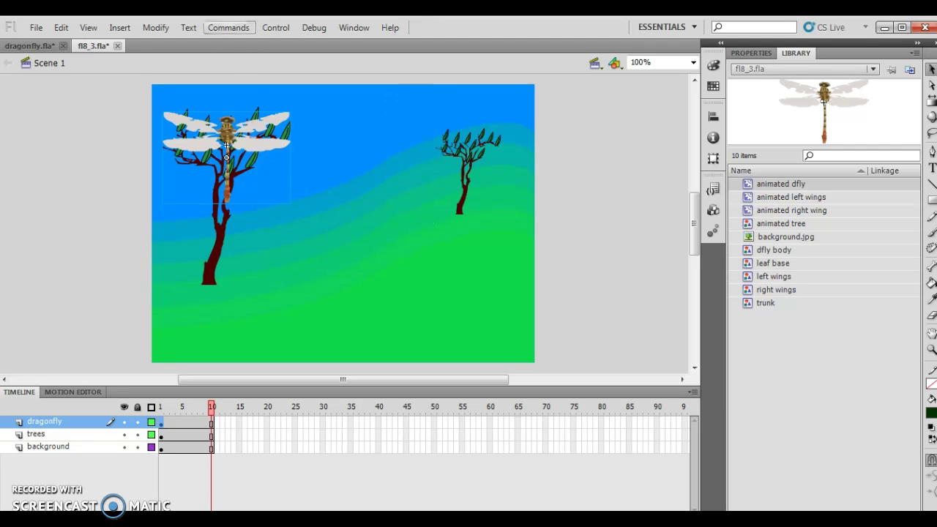
- Test the movie in Flash Professional to check the wing animation, and close the preview
{"action": "left_click", "coordinate": [272, 28]}
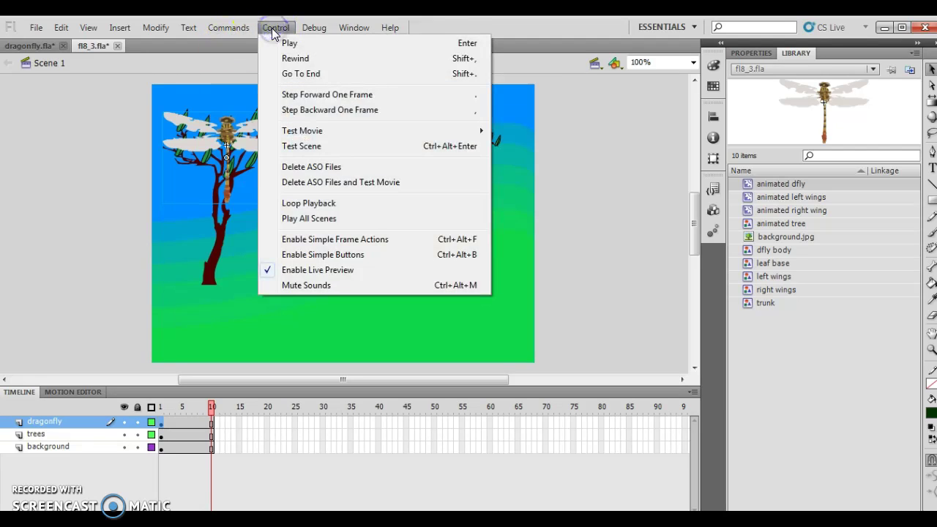
{"action": "mouse_move", "coordinate": [410, 136]}
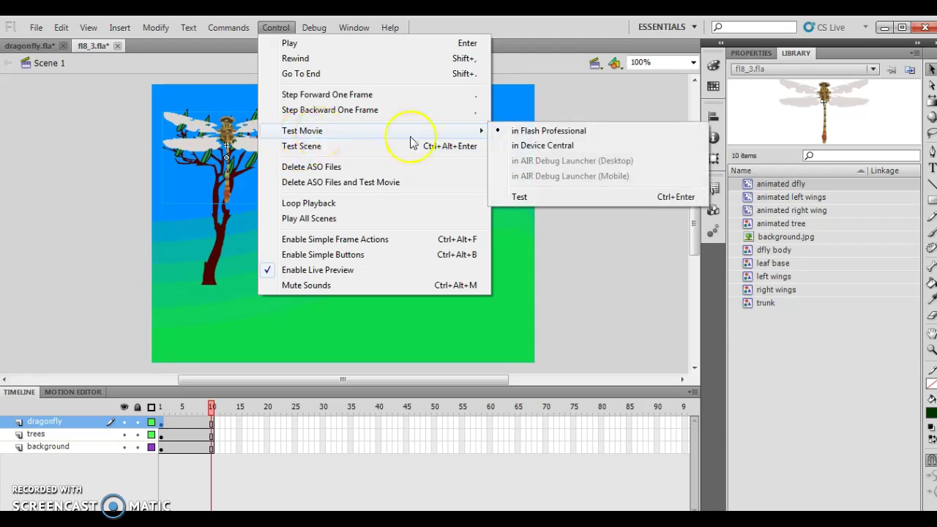
{"action": "left_click", "coordinate": [542, 130]}
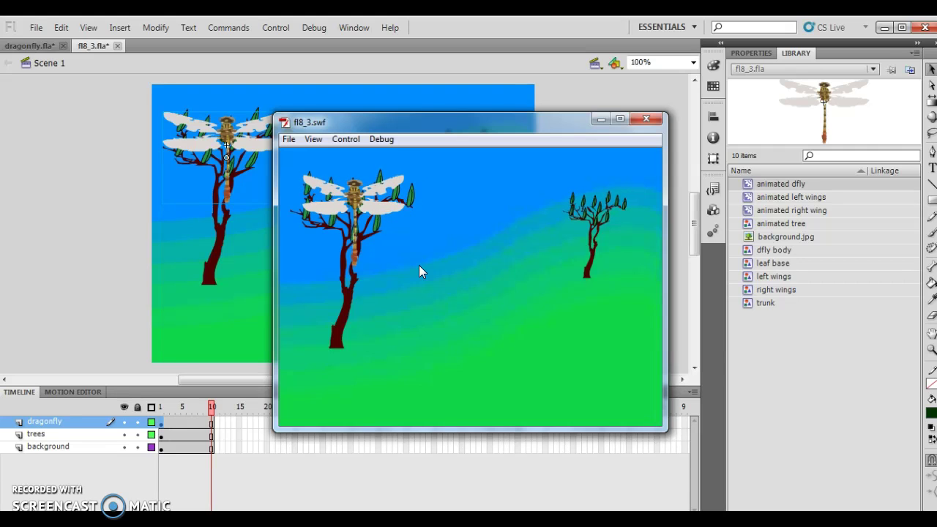
{"action": "left_click", "coordinate": [646, 118]}
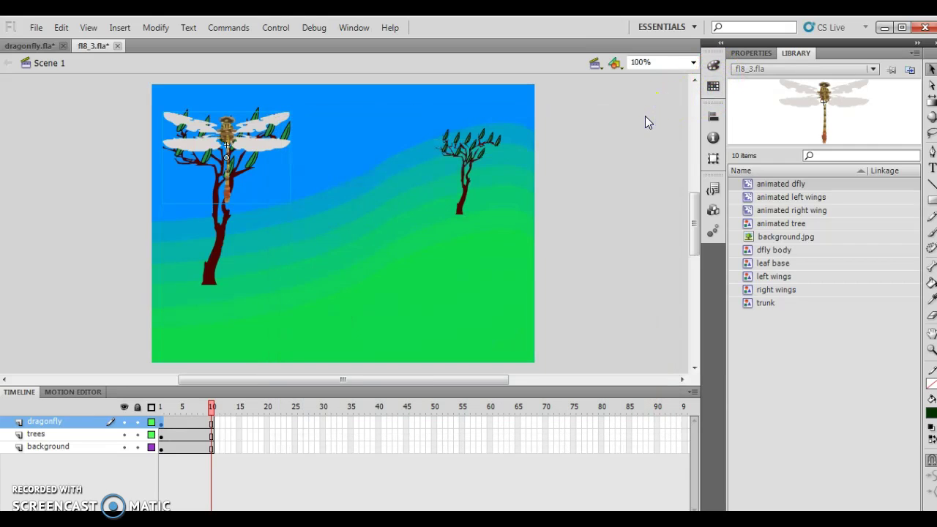
- Rotate the dragonfly instance by 180 degrees at 100% scale
{"action": "mouse_move", "coordinate": [179, 95]}
{"action": "left_mouse_down"}
{"action": "mouse_move", "coordinate": [246, 126]}
{"action": "mouse_move", "coordinate": [257, 143]}
{"action": "left_mouse_up"}
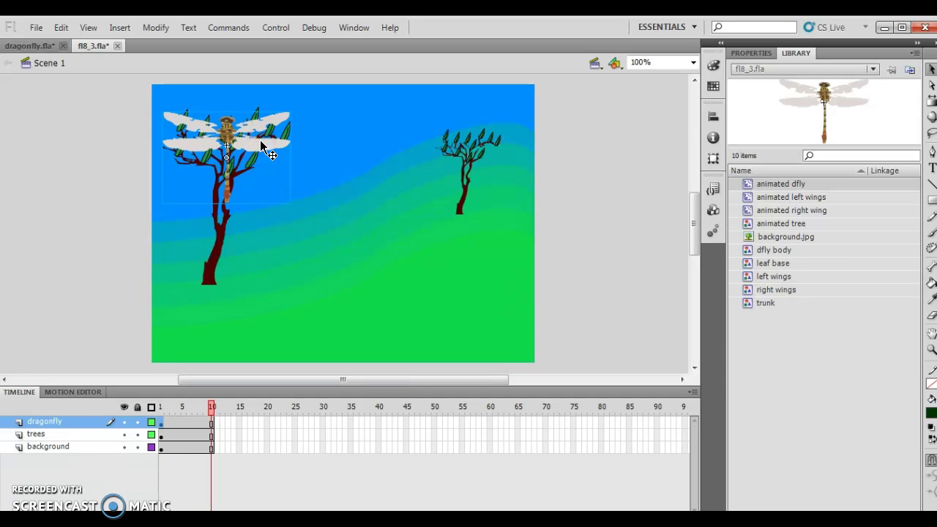
{"action": "left_click", "coordinate": [155, 28]}
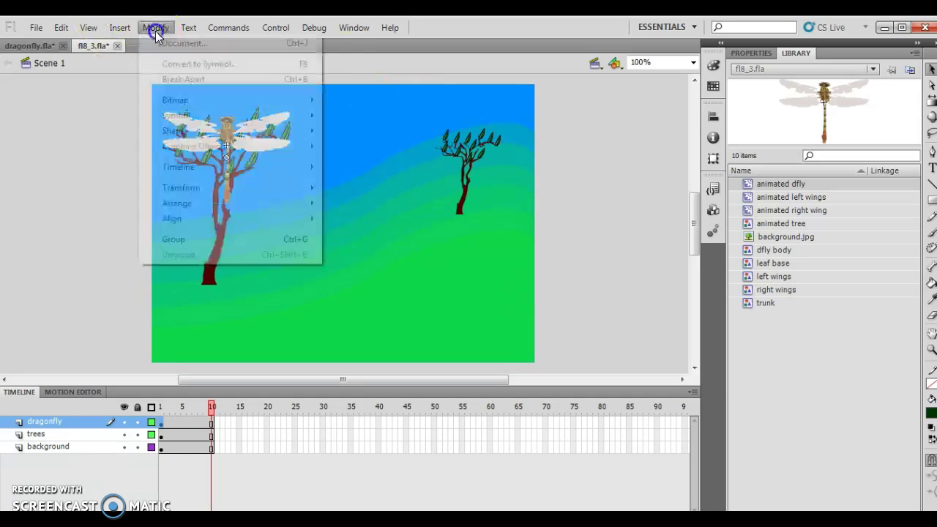
{"action": "mouse_move", "coordinate": [202, 188]}
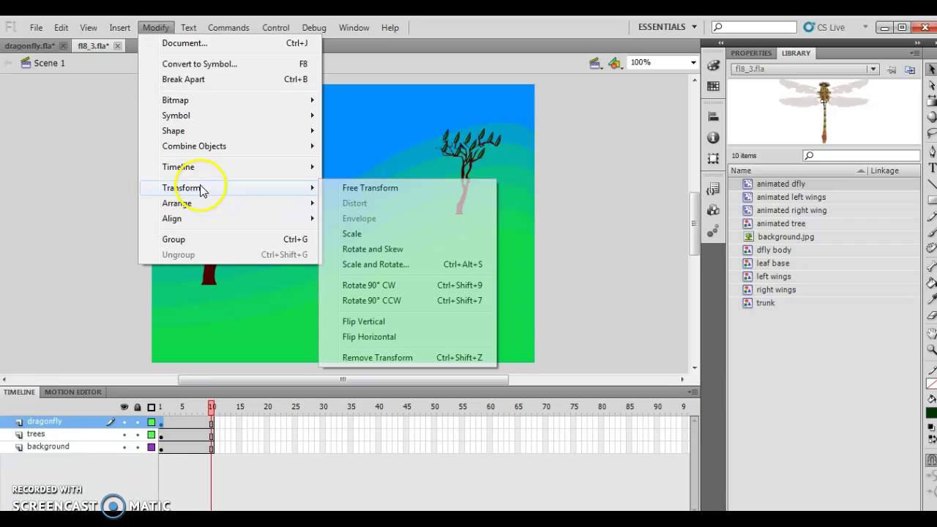
{"action": "left_click", "coordinate": [387, 263]}
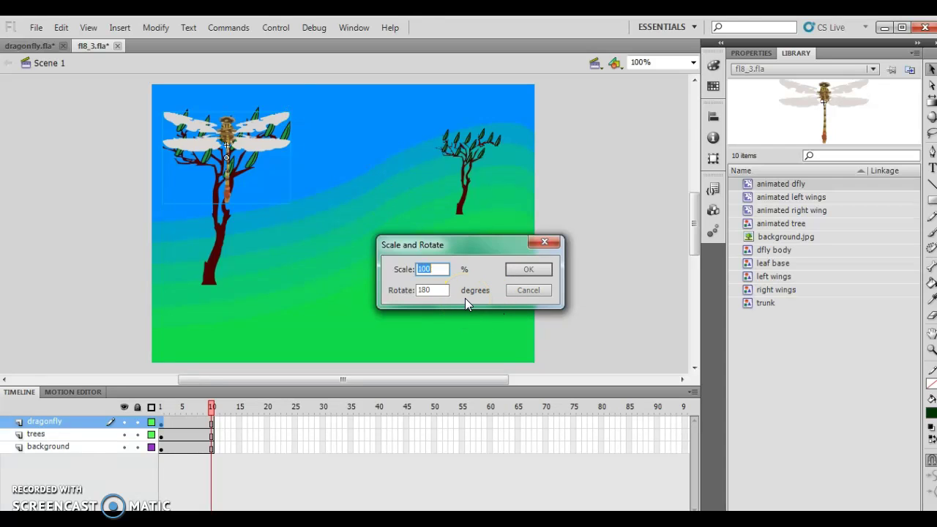
{"action": "left_click", "coordinate": [519, 270]}
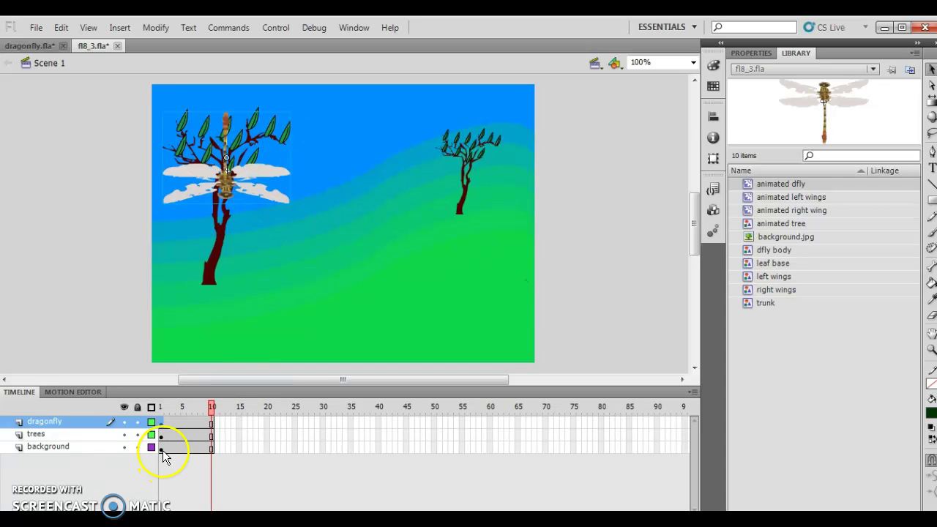
- In frame 1, lock the animated dfly instance's width and height proportions and set its width to 49
{"action": "left_click", "coordinate": [161, 423]}
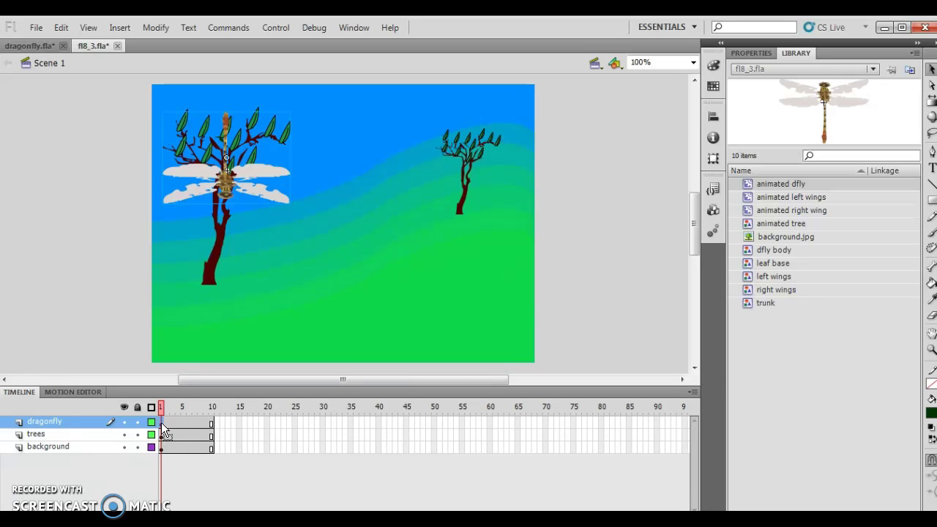
{"action": "left_click", "coordinate": [767, 56]}
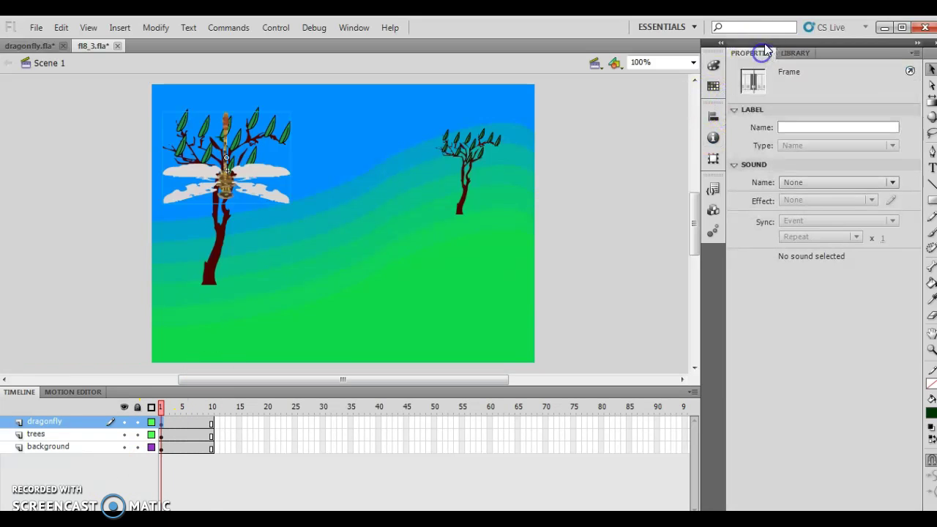
{"action": "left_click", "coordinate": [276, 173]}
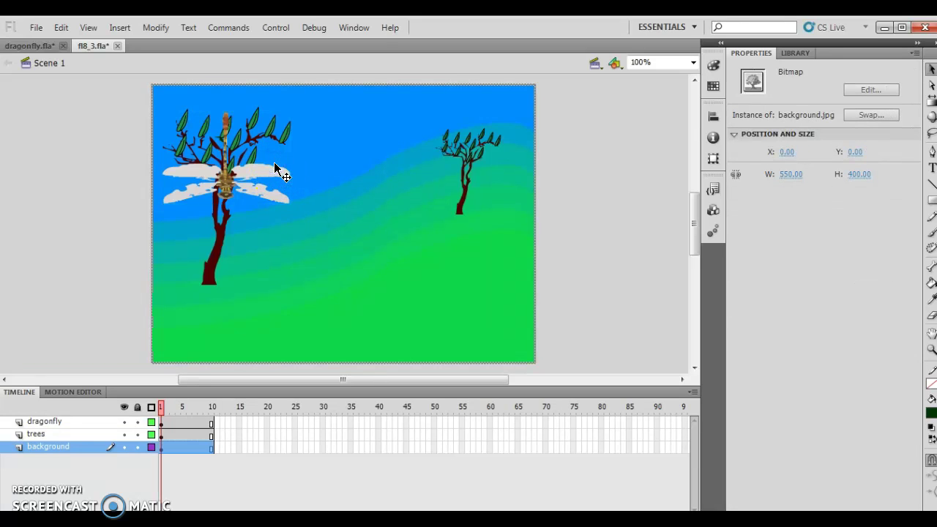
{"action": "left_click", "coordinate": [266, 197]}
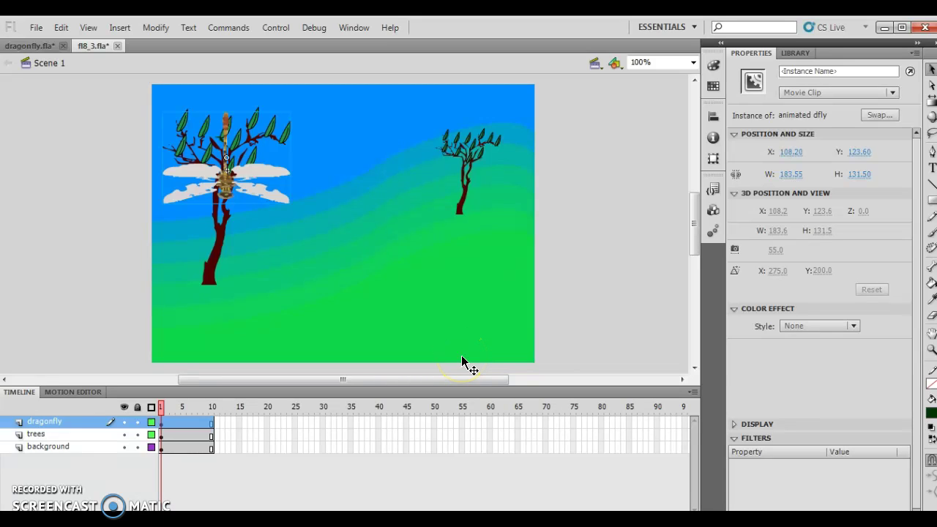
{"action": "left_click", "coordinate": [736, 178]}
{"action": "left_click", "coordinate": [860, 176]}
{"action": "left_click", "coordinate": [791, 174]}
{"action": "type", "text": "49"}
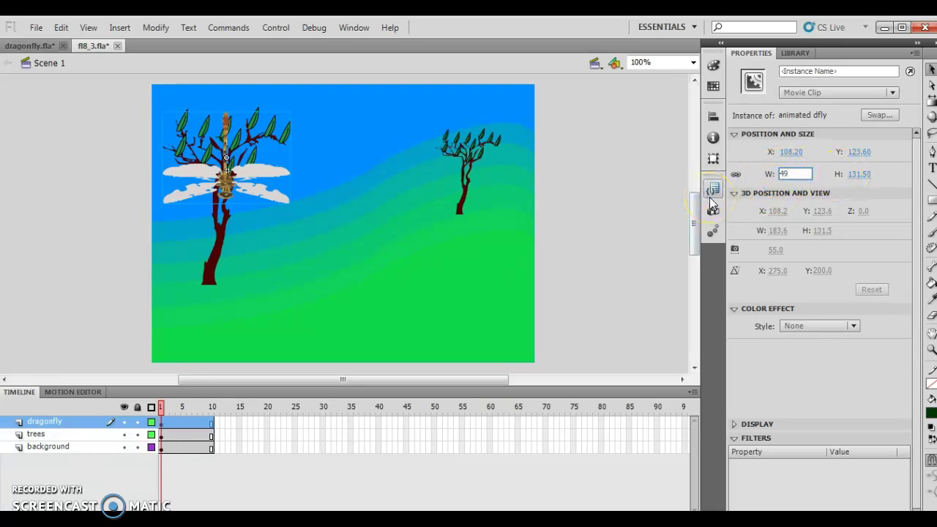
{"action": "key", "text": "Return"}
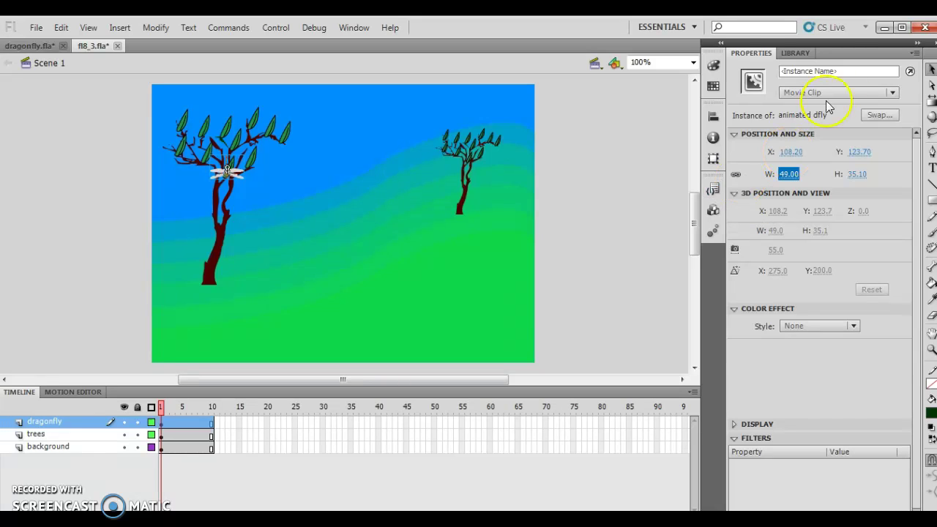
- Create a motion tween starting at frame 1 of the dragonfly layer
{"action": "left_click", "coordinate": [161, 423]}
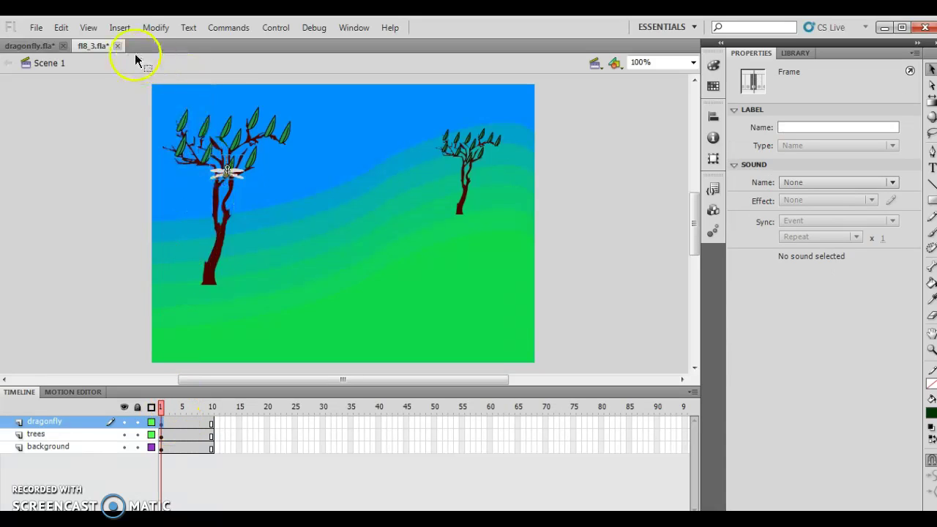
{"action": "left_click", "coordinate": [122, 29]}
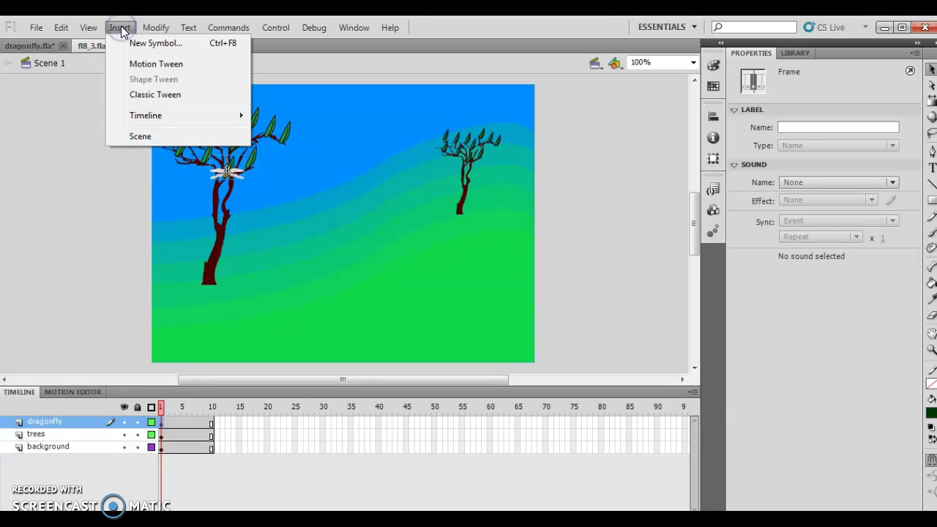
{"action": "left_click", "coordinate": [155, 64]}
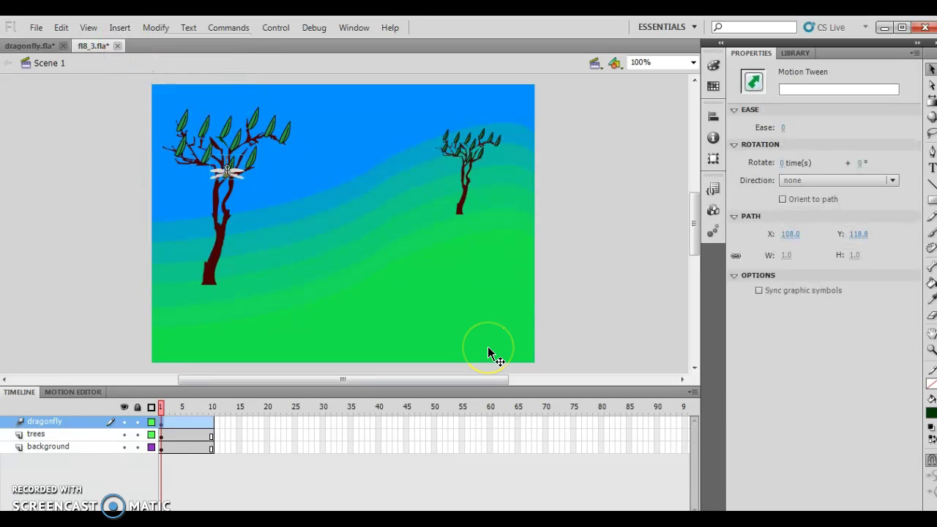
{"action": "left_click", "coordinate": [230, 164]}
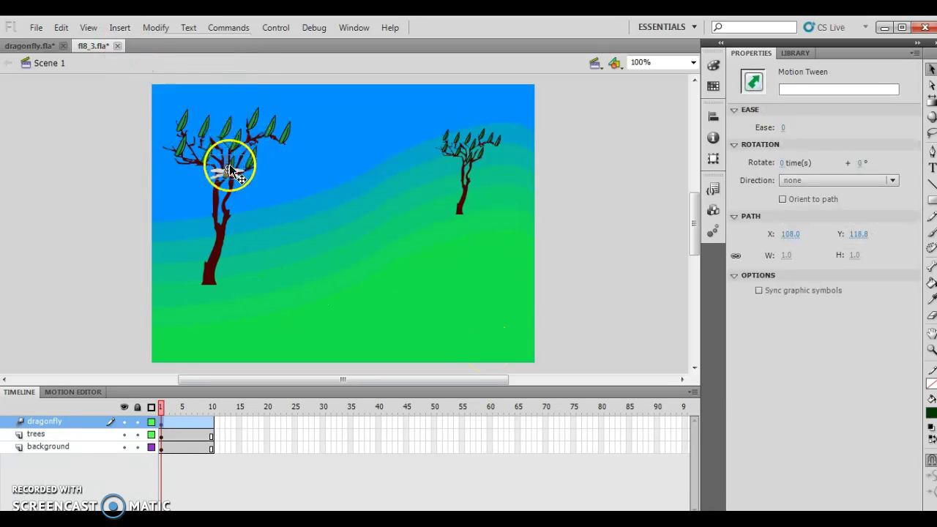
{"action": "left_click_drag", "start_coordinate": [236, 173], "coordinate": [473, 153]}
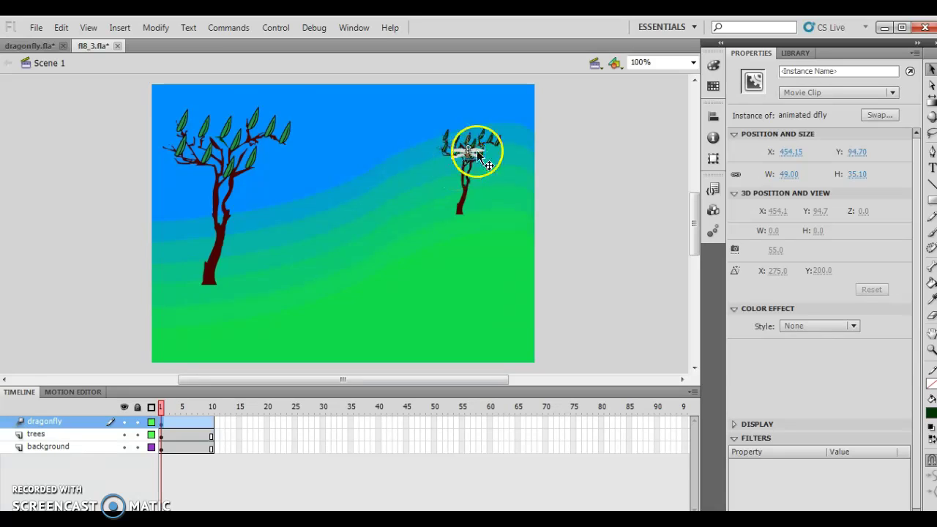
{"action": "left_click", "coordinate": [87, 27]}
{"action": "mouse_move", "coordinate": [61, 27]}
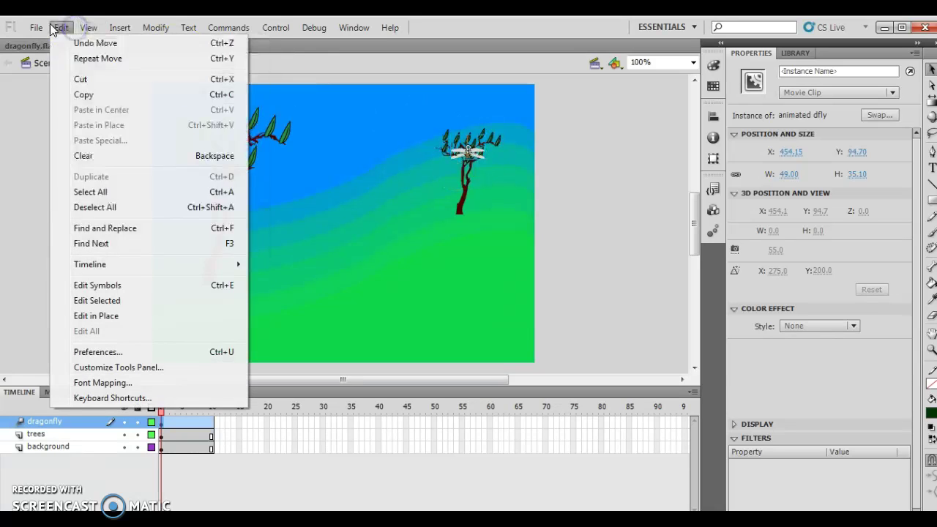
{"action": "left_click", "coordinate": [79, 43]}
- In frame 10, move the dragonfly onto the small tree and bend the middle of its motion path downward into a curve
{"action": "left_click", "coordinate": [213, 421]}
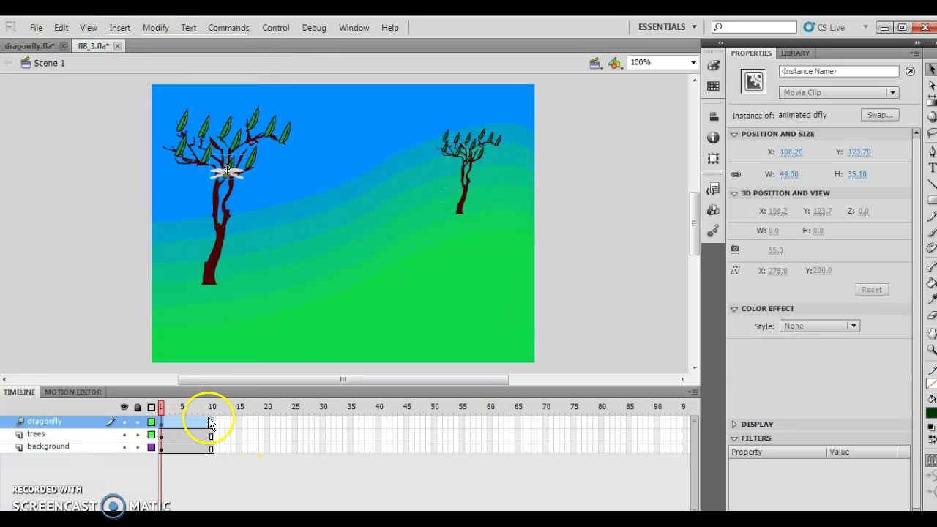
{"action": "left_click_drag", "start_coordinate": [234, 172], "coordinate": [473, 151]}
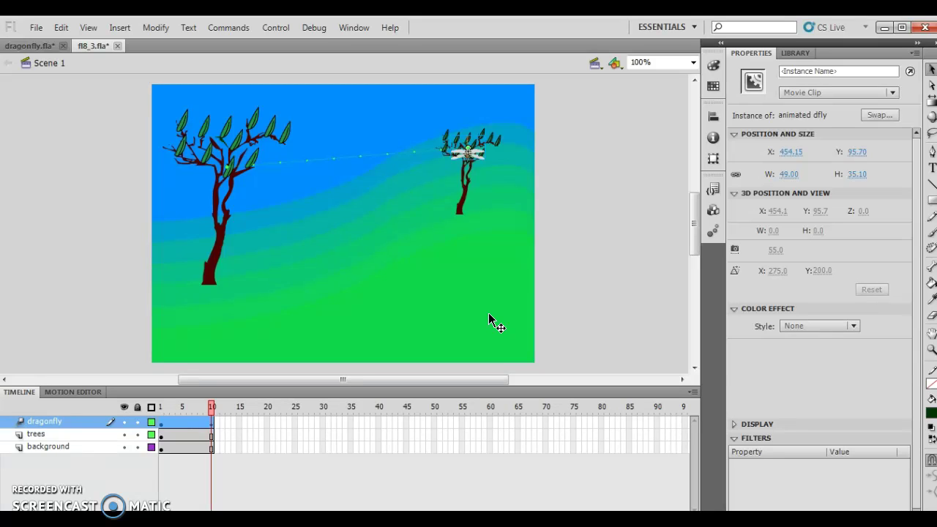
{"action": "left_click", "coordinate": [477, 248]}
{"action": "left_click", "coordinate": [930, 71]}
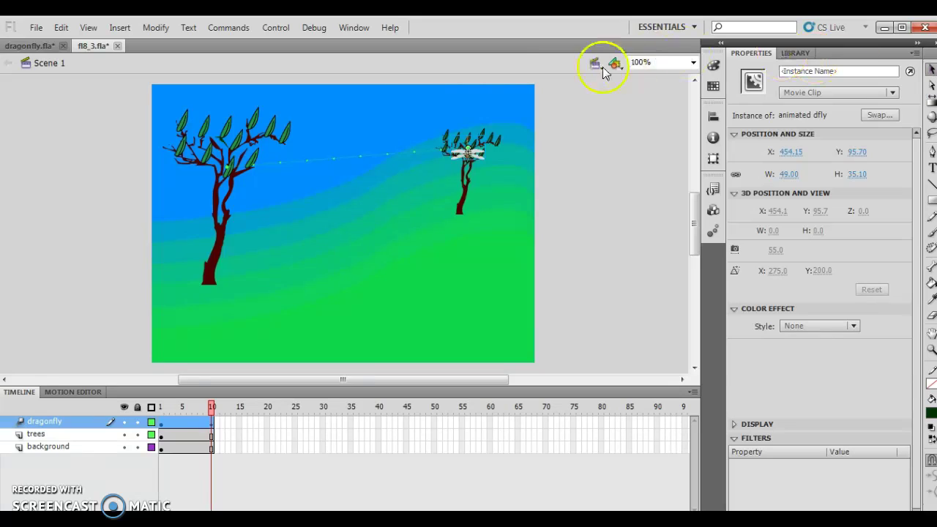
{"action": "left_click_drag", "start_coordinate": [337, 206], "coordinate": [337, 207]}
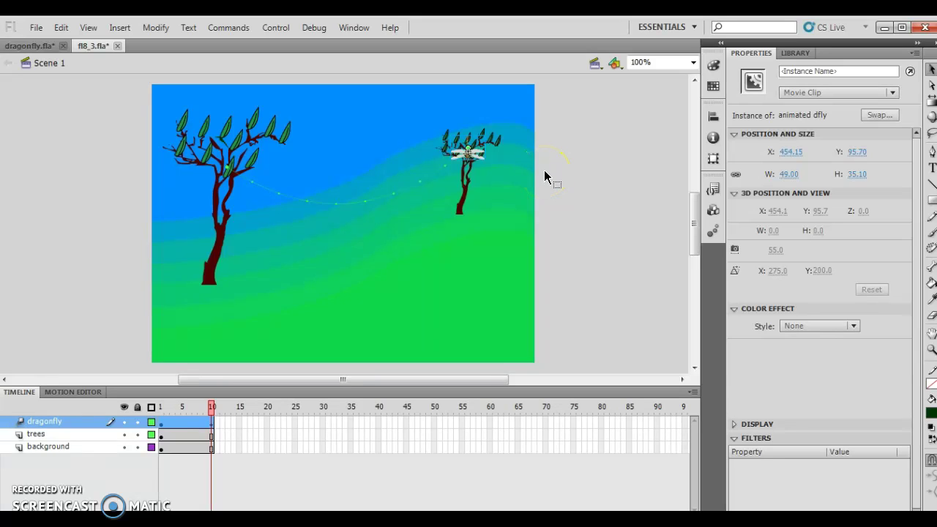
- Try to reshape the motion path into an S-curve by raising the curve handle at its small-tree end with the Subselection tool
{"action": "left_click", "coordinate": [932, 85]}
{"action": "left_click", "coordinate": [229, 172]}
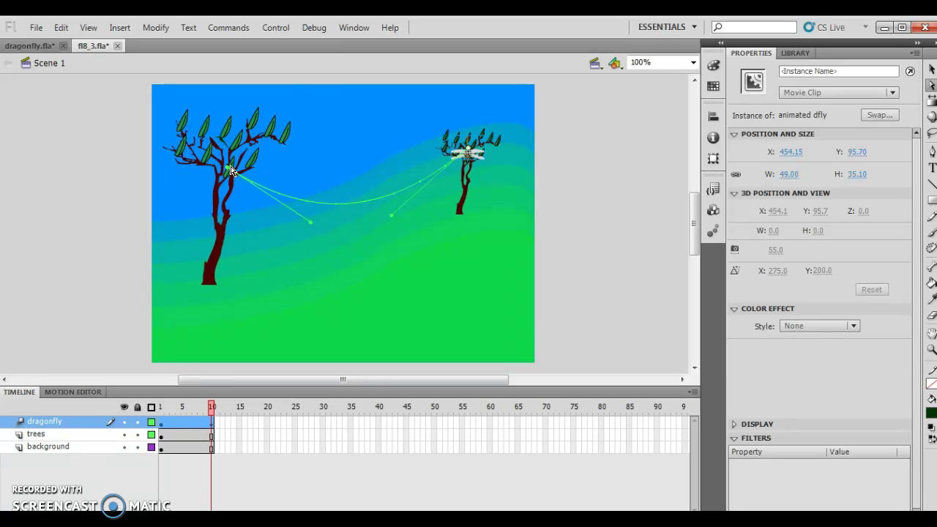
{"action": "left_click_drag", "start_coordinate": [293, 194], "coordinate": [382, 95]}
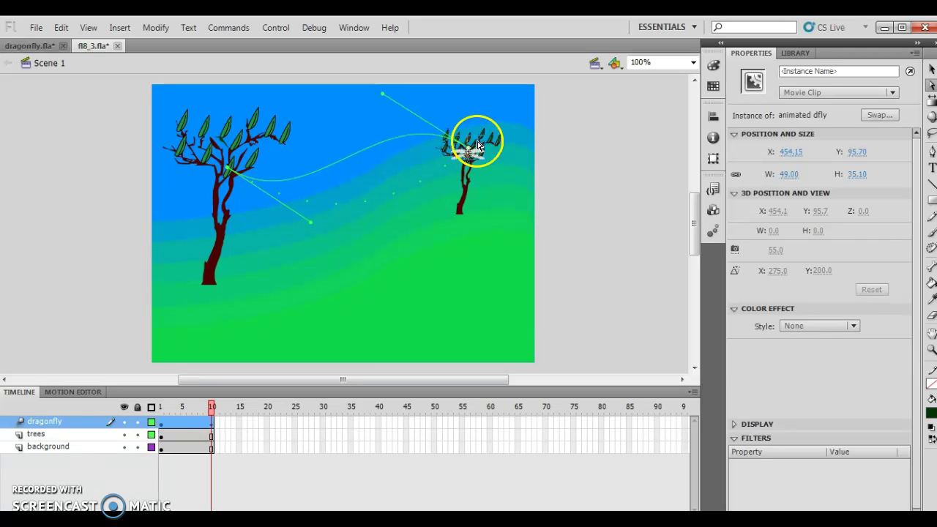
{"action": "left_click", "coordinate": [117, 477]}
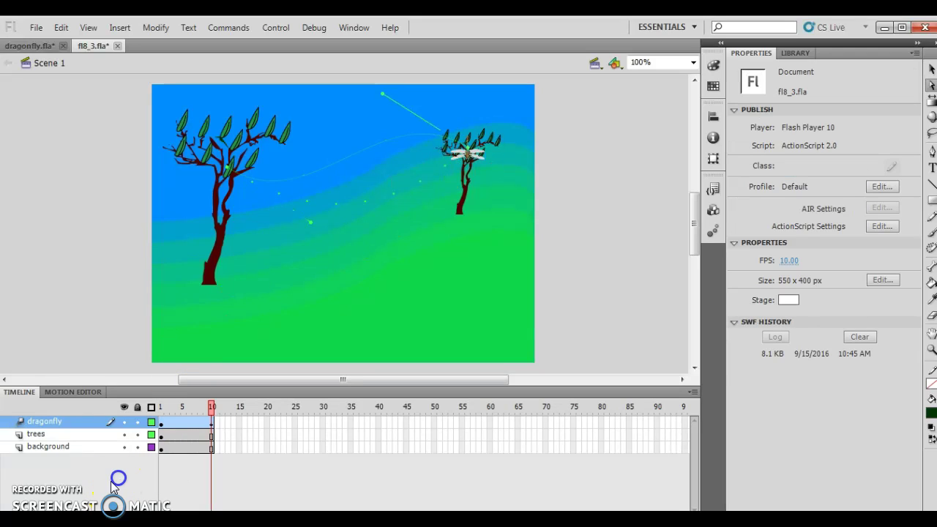
- Enable Orient to path for the dragonfly layer's motion tween
{"action": "left_click", "coordinate": [162, 422]}
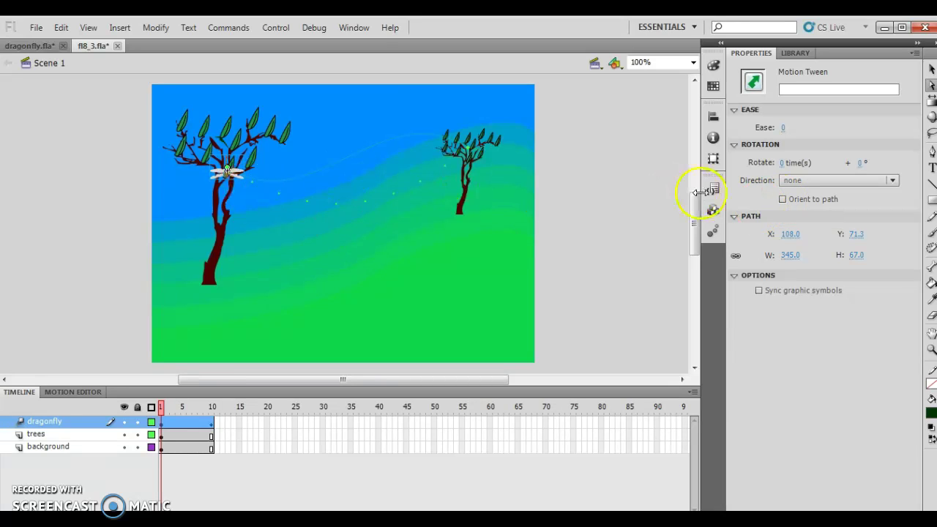
{"action": "left_click", "coordinate": [783, 199]}
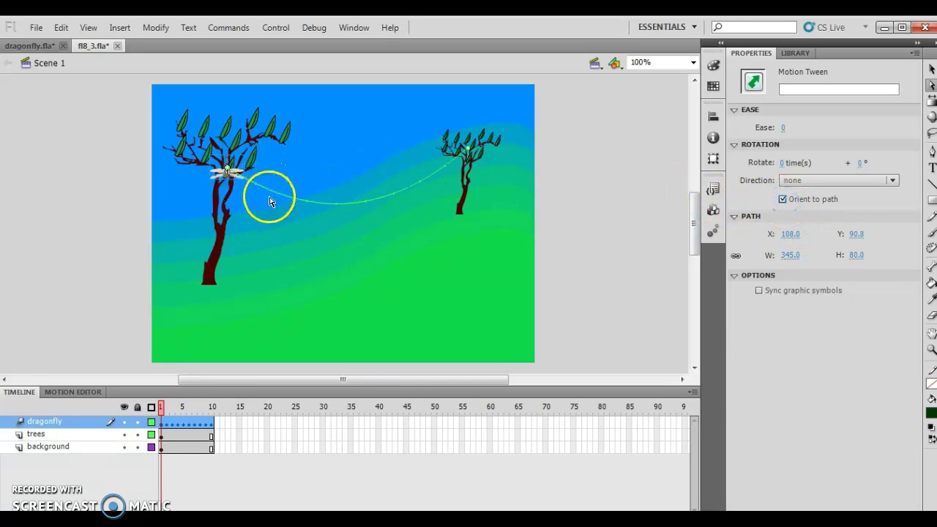
{"action": "mouse_move", "coordinate": [475, 154]}
{"action": "left_mouse_down"}
{"action": "mouse_move", "coordinate": [480, 170]}
{"action": "mouse_move", "coordinate": [540, 125]}
{"action": "left_mouse_up"}
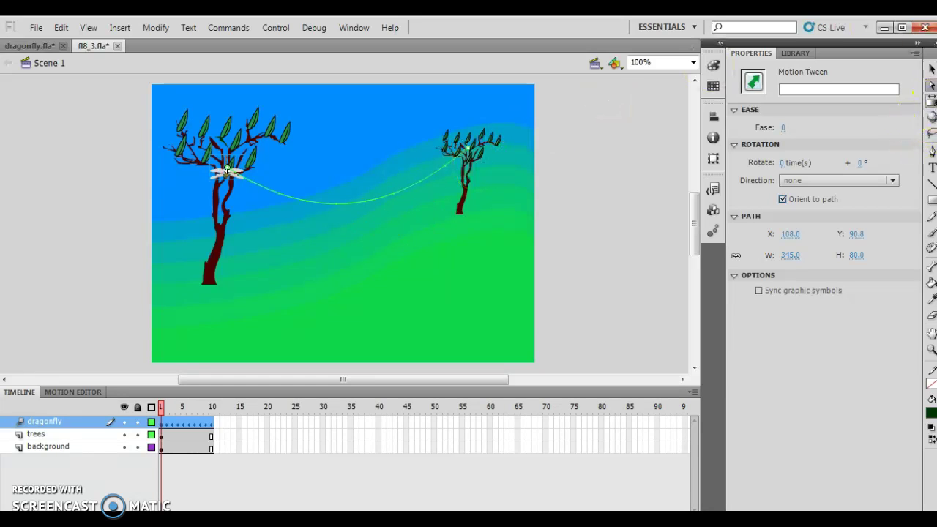
- In frame 1, rotate the dragonfly about 45° counterclockwise with the Free Transform Tool so its head faces along the motion path
{"action": "left_click", "coordinate": [932, 104]}
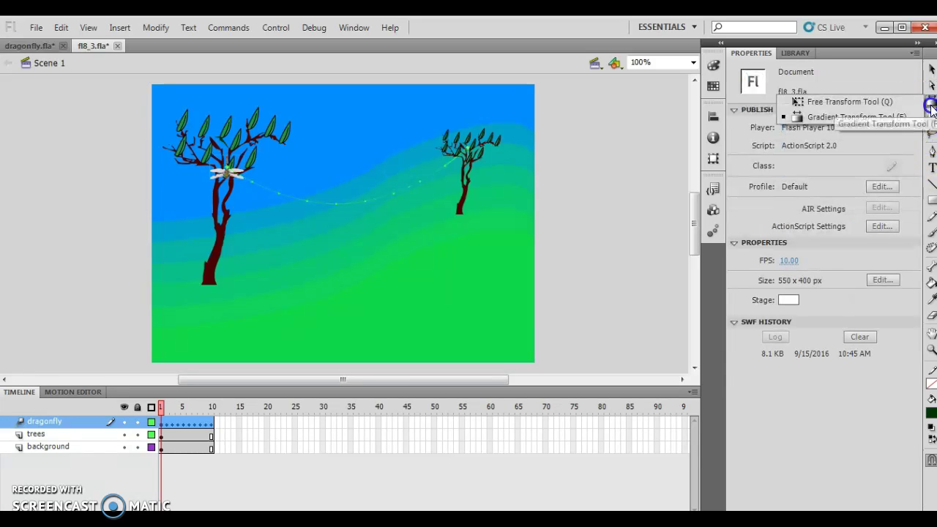
{"action": "left_click", "coordinate": [876, 103]}
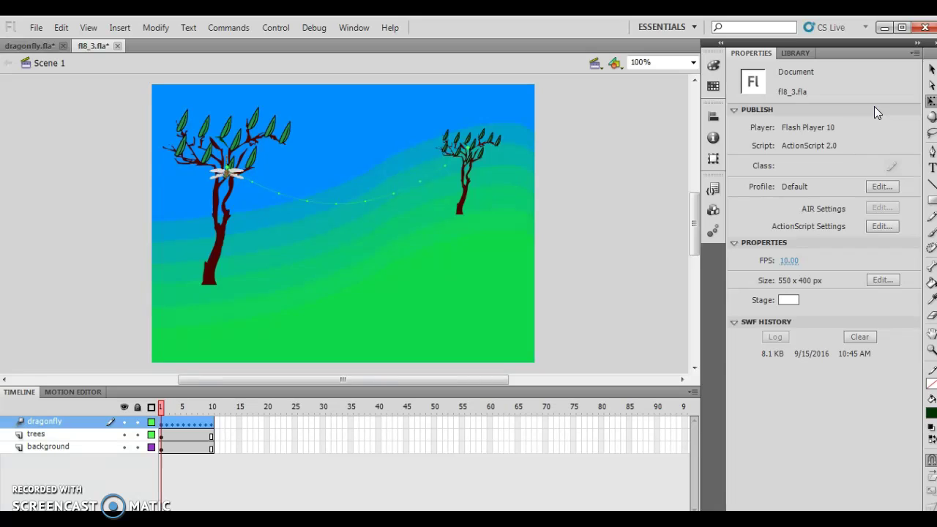
{"action": "left_click", "coordinate": [233, 174]}
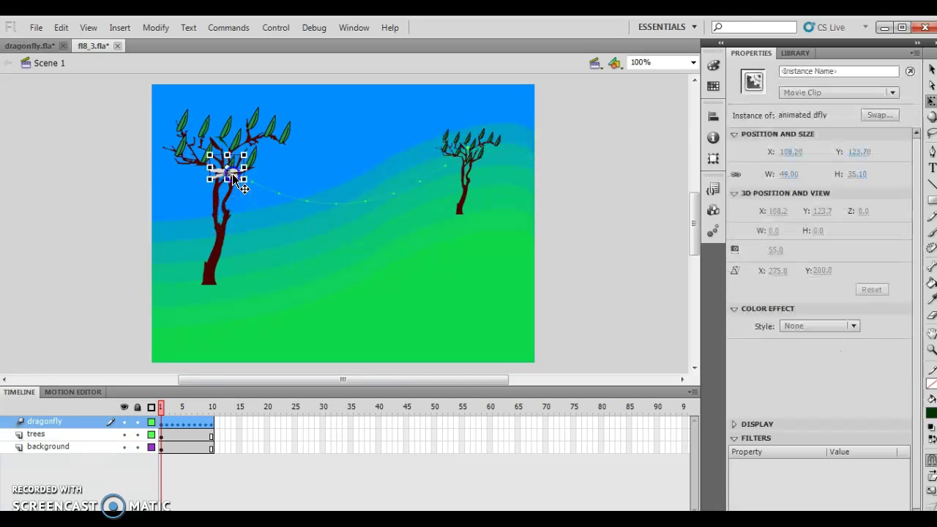
{"action": "left_click_drag", "start_coordinate": [249, 178], "coordinate": [258, 165]}
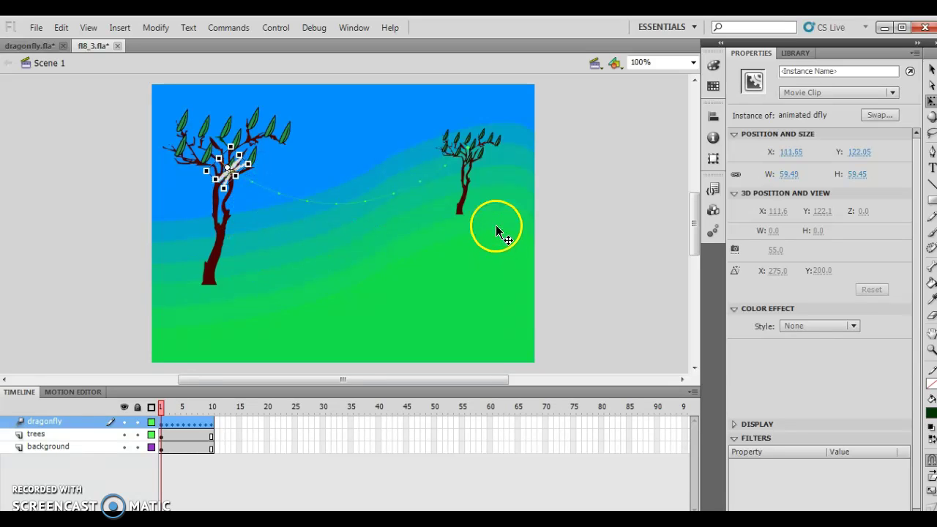
- In frame 10, try to set the dragonfly motion path's width to 22, and undo that scaling
{"action": "left_click", "coordinate": [213, 423]}
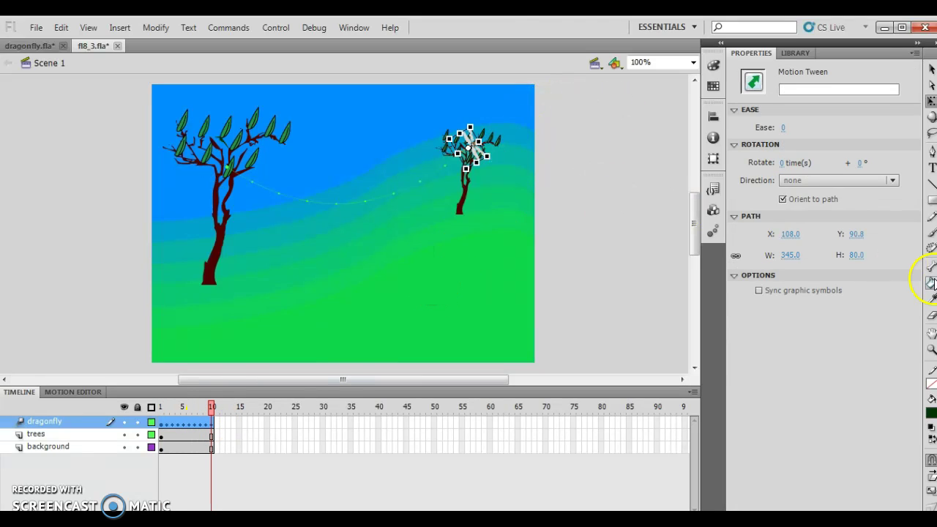
{"action": "left_click", "coordinate": [791, 256]}
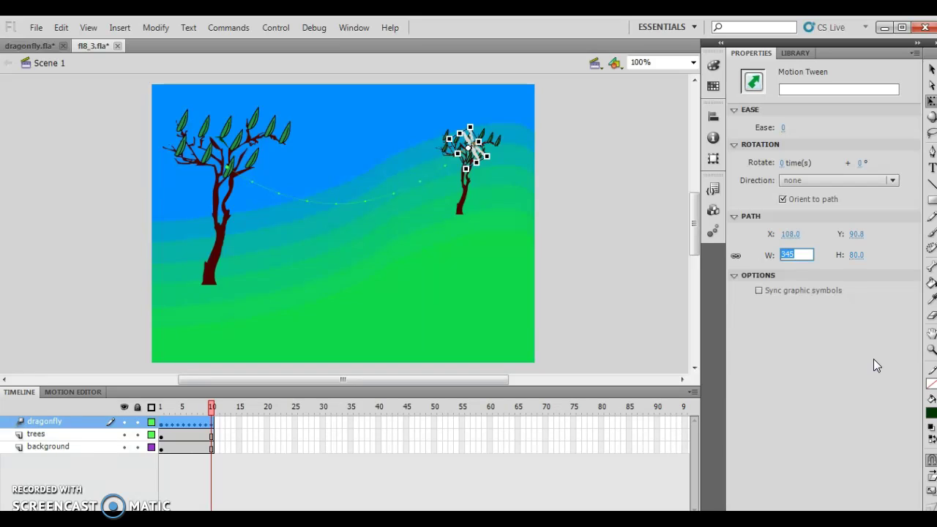
{"action": "type", "text": "22"}
{"action": "key", "text": "Return"}
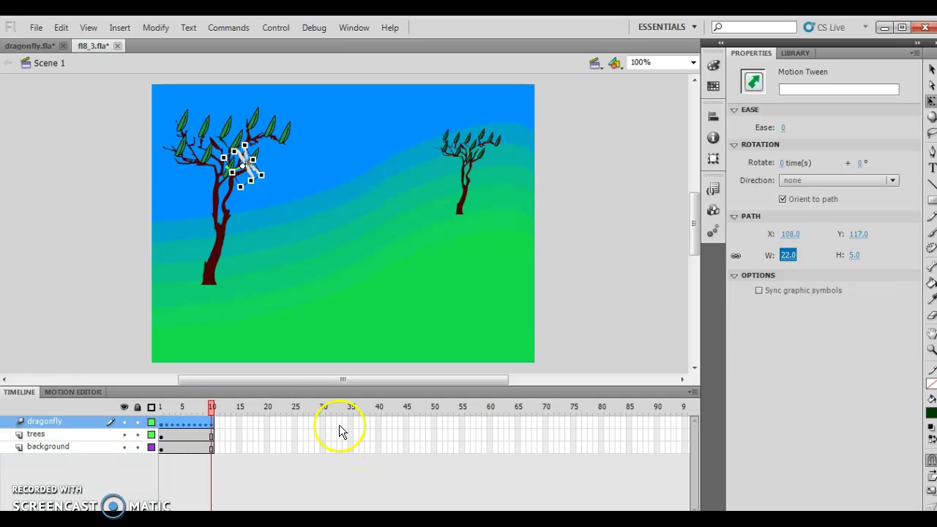
{"action": "left_click", "coordinate": [61, 27]}
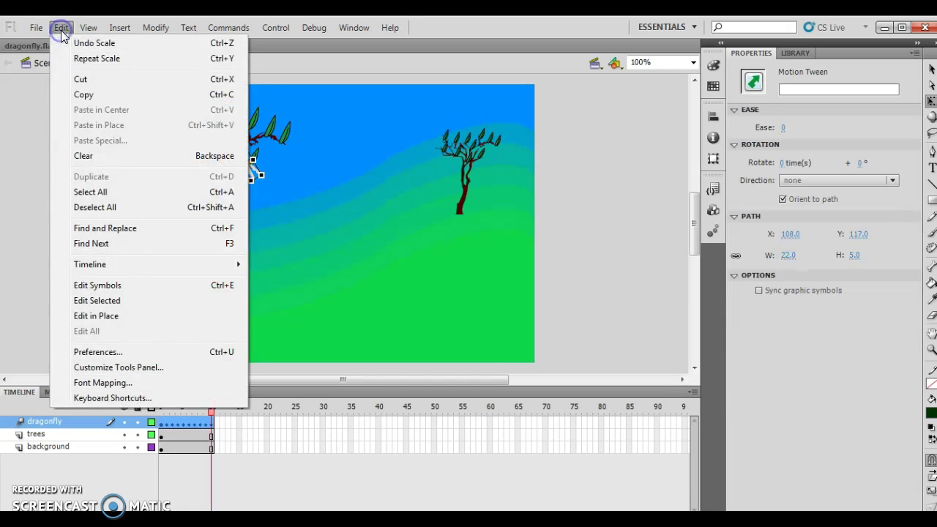
{"action": "left_click", "coordinate": [81, 44]}
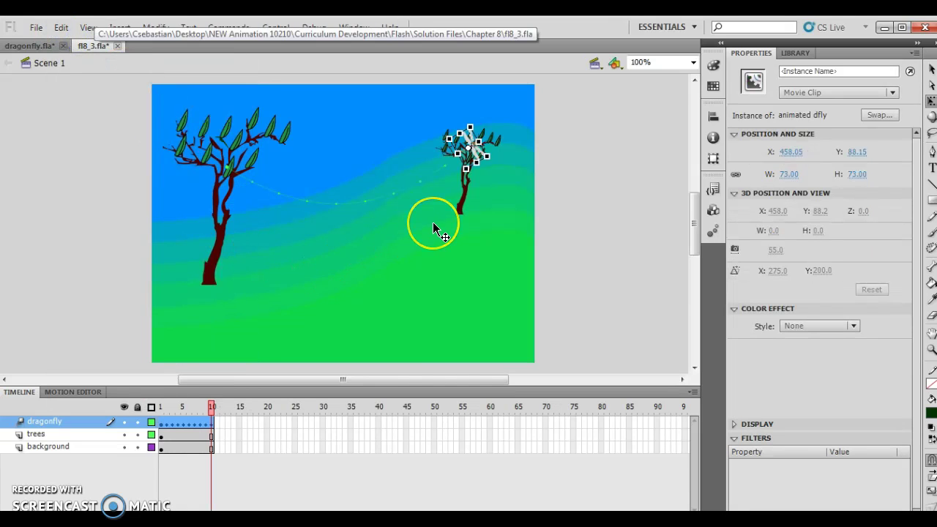
- Shrink the dragonfly instance on the small tree in frame 10 to a width of 22, keeping its proportions
{"action": "left_click", "coordinate": [848, 278]}
{"action": "left_click", "coordinate": [484, 174]}
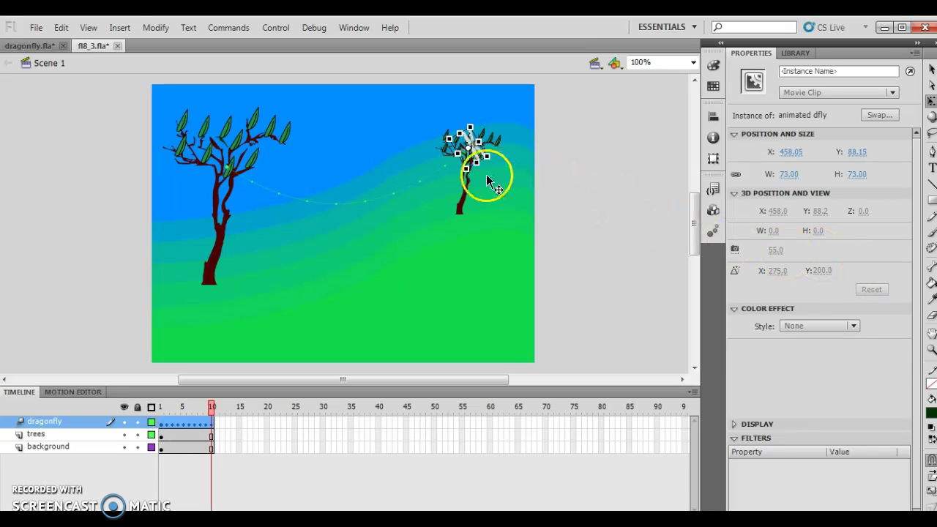
{"action": "left_click", "coordinate": [816, 212]}
{"action": "left_click", "coordinate": [772, 212]}
{"action": "left_click", "coordinate": [789, 174]}
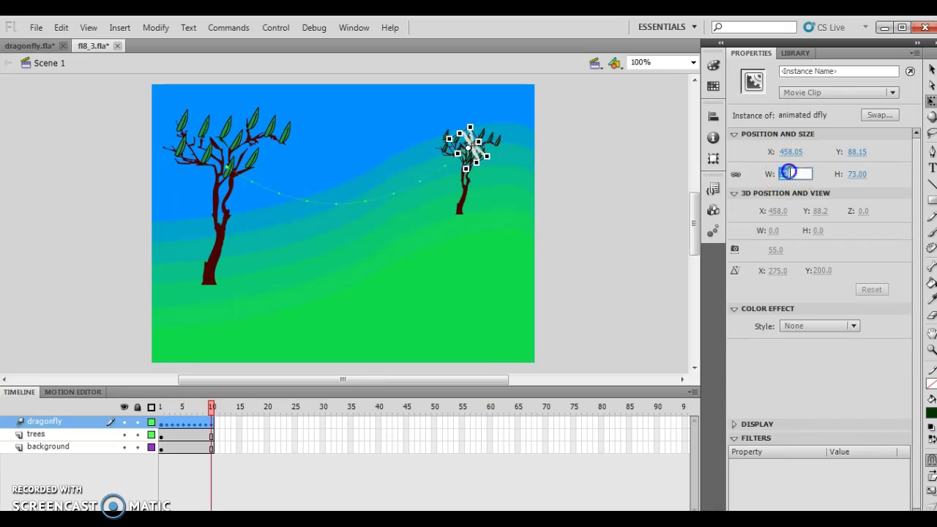
{"action": "type", "text": "22"}
{"action": "key", "text": "Return"}
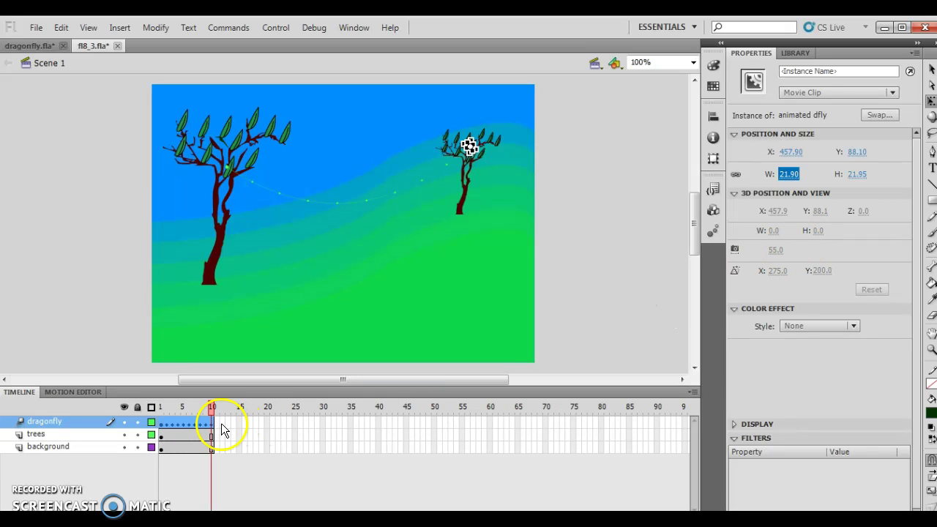
- Extend the dragonfly tween to frame 30 and insert keyframes at frame 30 on the trees and background layers
{"action": "left_click_drag", "start_coordinate": [214, 421], "coordinate": [321, 428]}
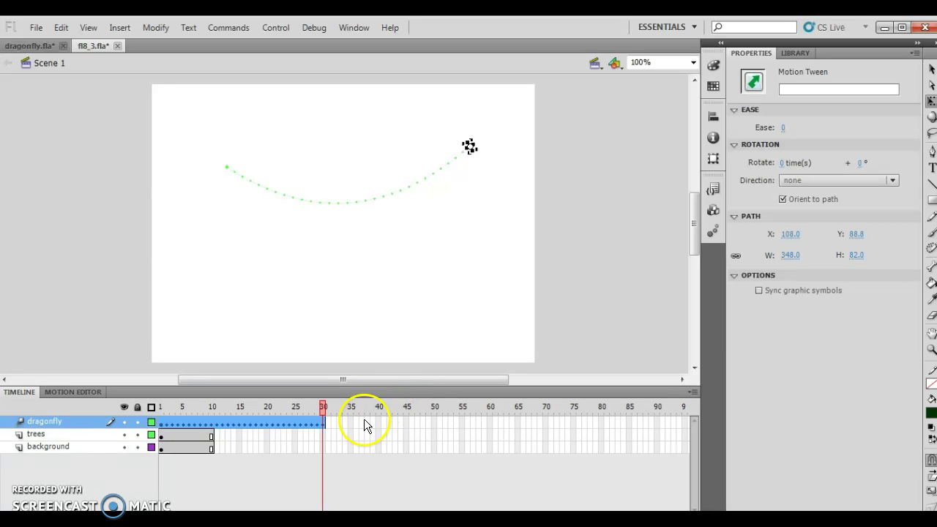
{"action": "left_click", "coordinate": [321, 437]}
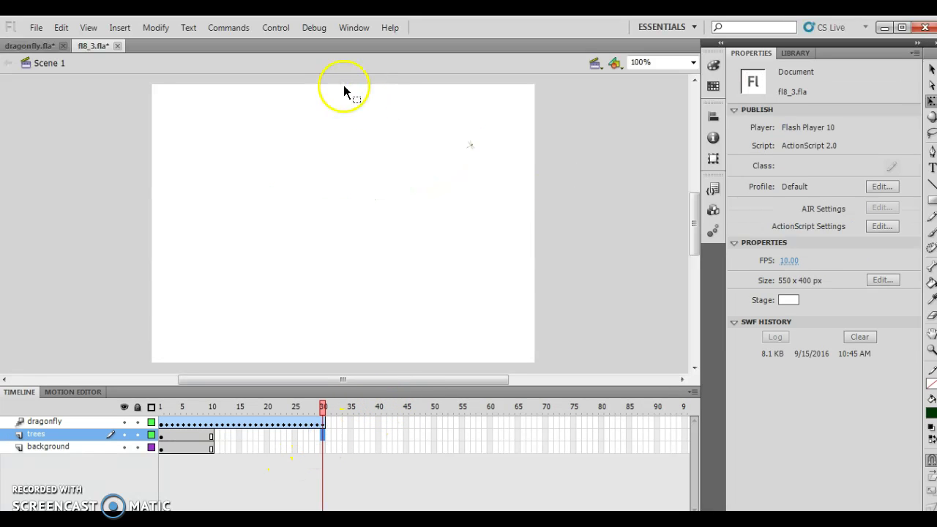
{"action": "left_click", "coordinate": [112, 32]}
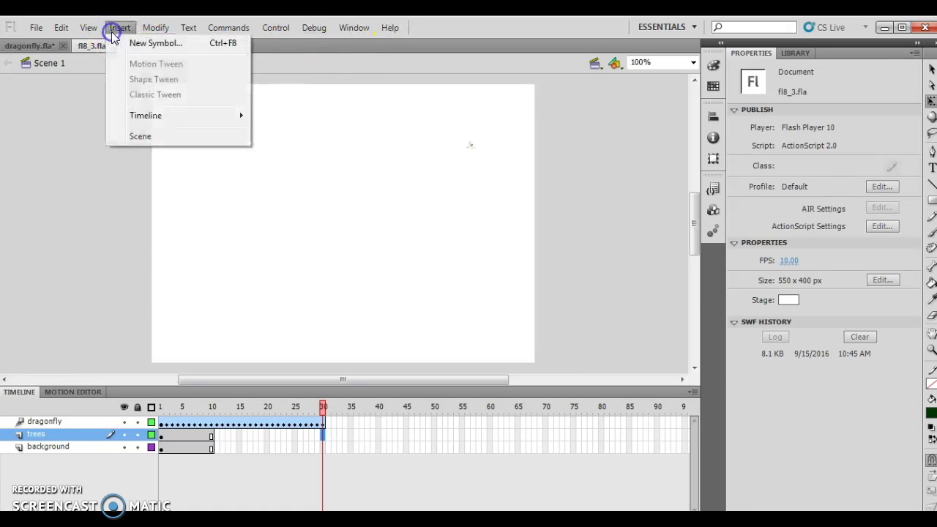
{"action": "mouse_move", "coordinate": [164, 116]}
{"action": "left_click", "coordinate": [297, 168]}
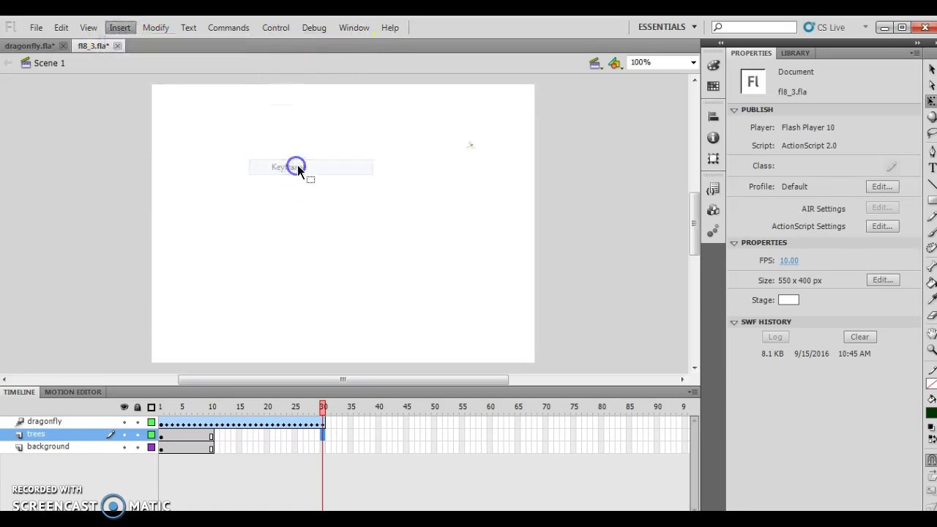
{"action": "left_click", "coordinate": [325, 447]}
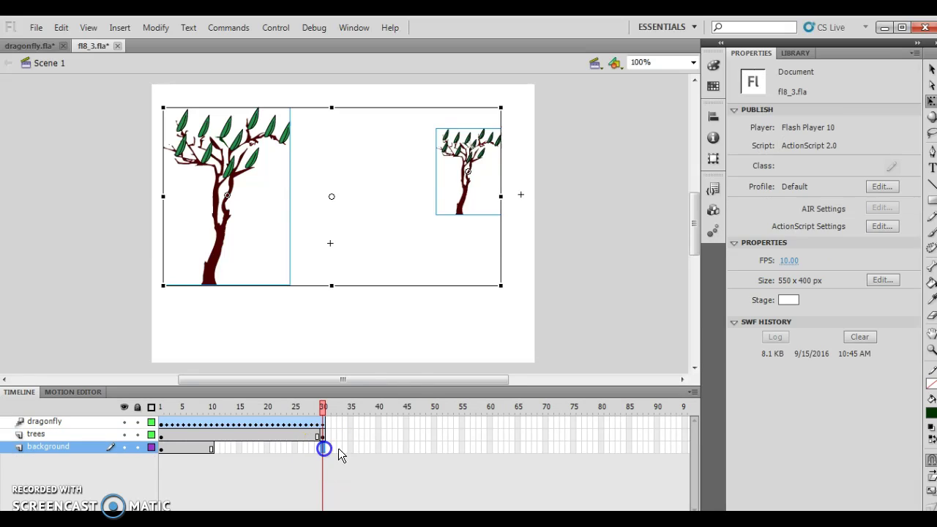
{"action": "left_click", "coordinate": [117, 29]}
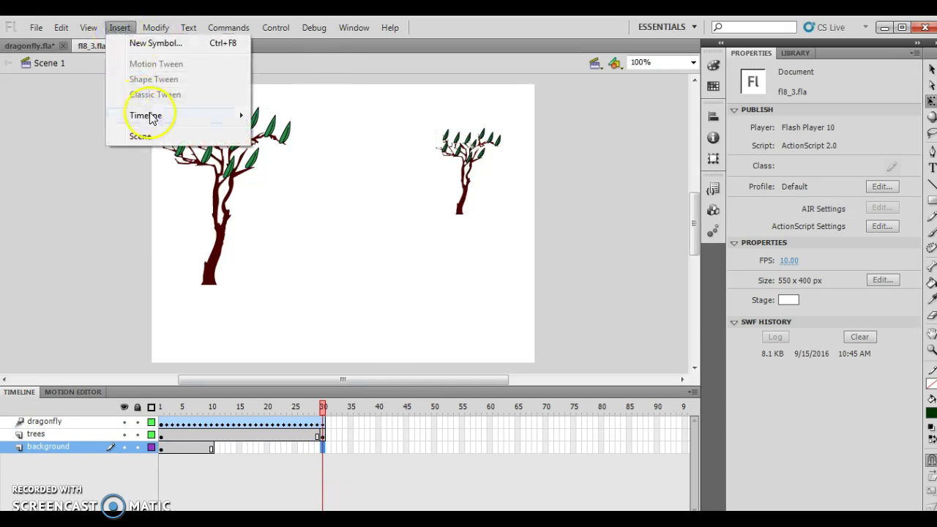
{"action": "mouse_move", "coordinate": [153, 116]}
{"action": "left_click", "coordinate": [302, 168]}
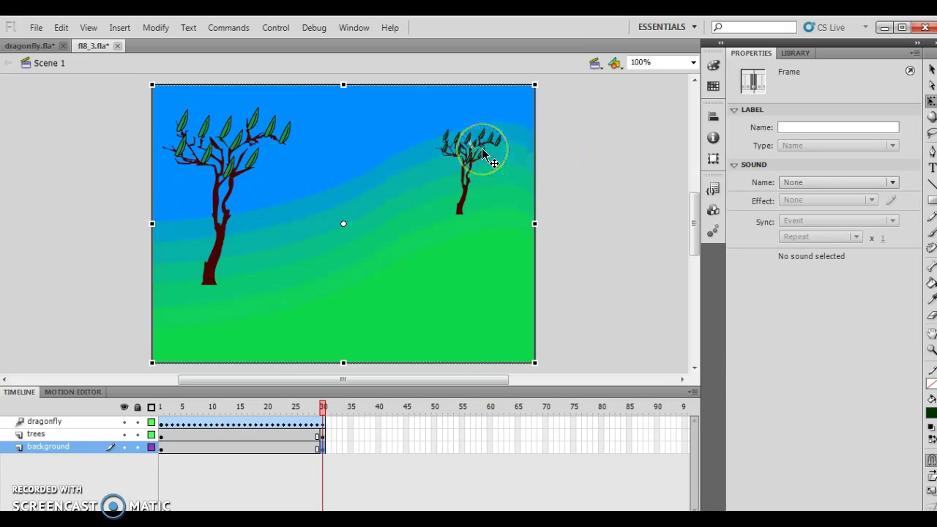
- Play the 30-frame animation on the stage to check the dragonfly's flight between the trees
{"action": "left_click", "coordinate": [372, 314]}
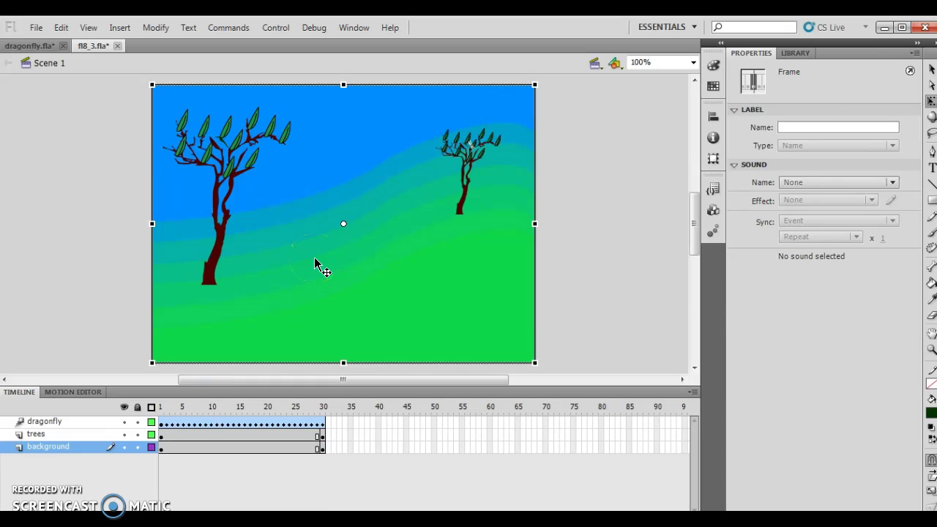
{"action": "key", "text": "Return"}
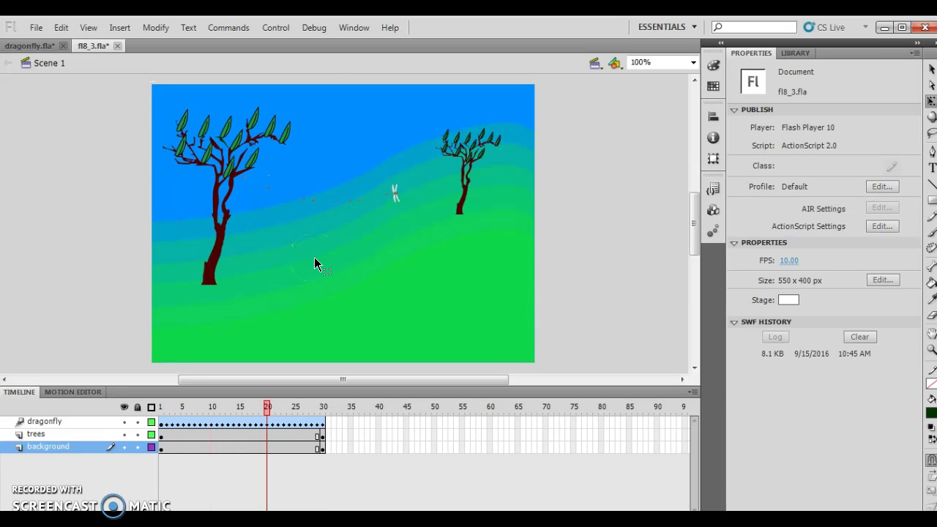
{"action": "key", "text": "Return"}
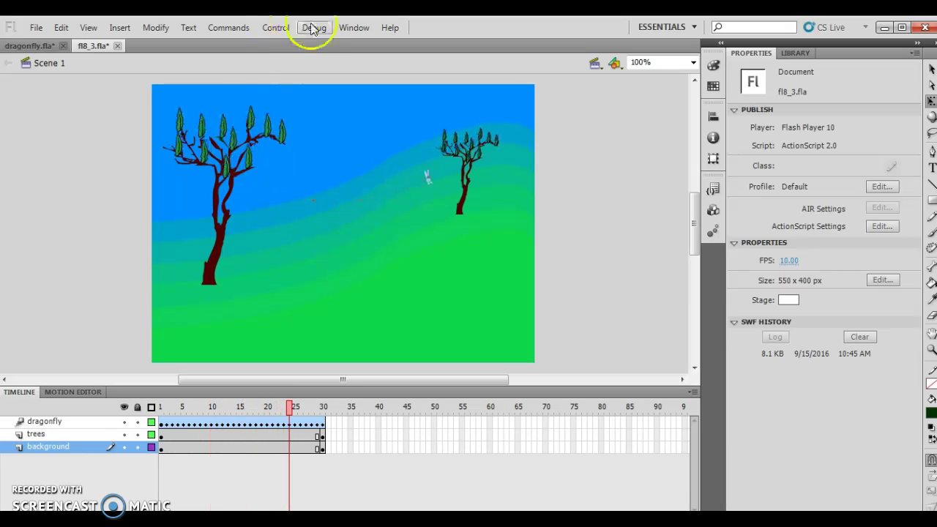
- Test the movie in Flash Professional and watch the dragonfly fly from the large tree to the small one
{"action": "left_click", "coordinate": [265, 33]}
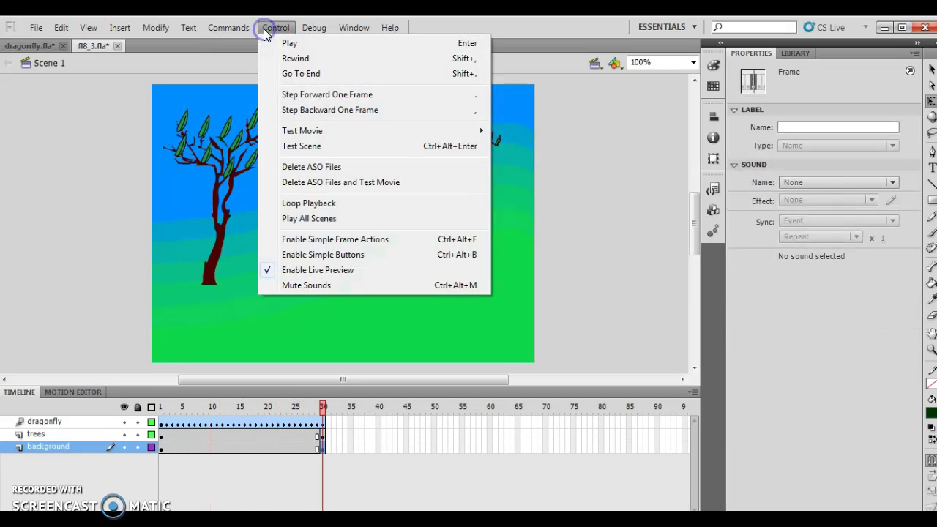
{"action": "mouse_move", "coordinate": [345, 139]}
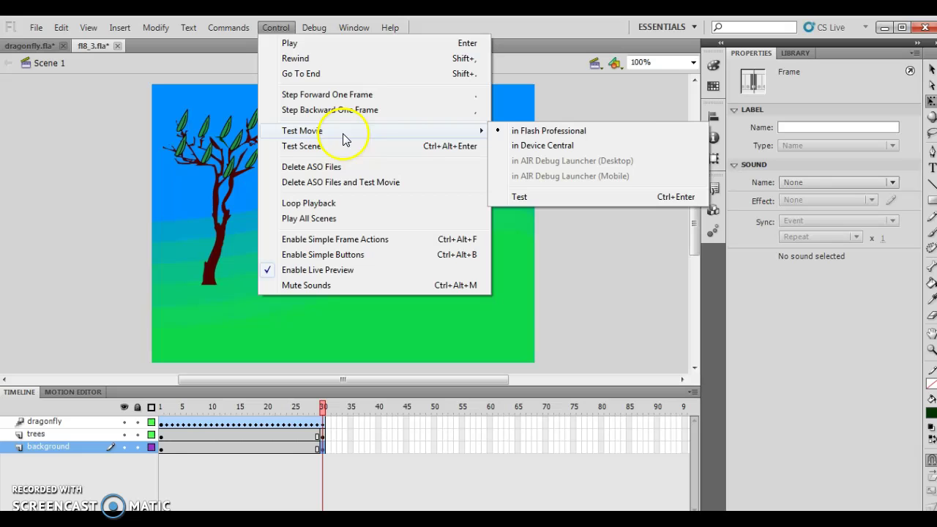
{"action": "left_click", "coordinate": [610, 136]}
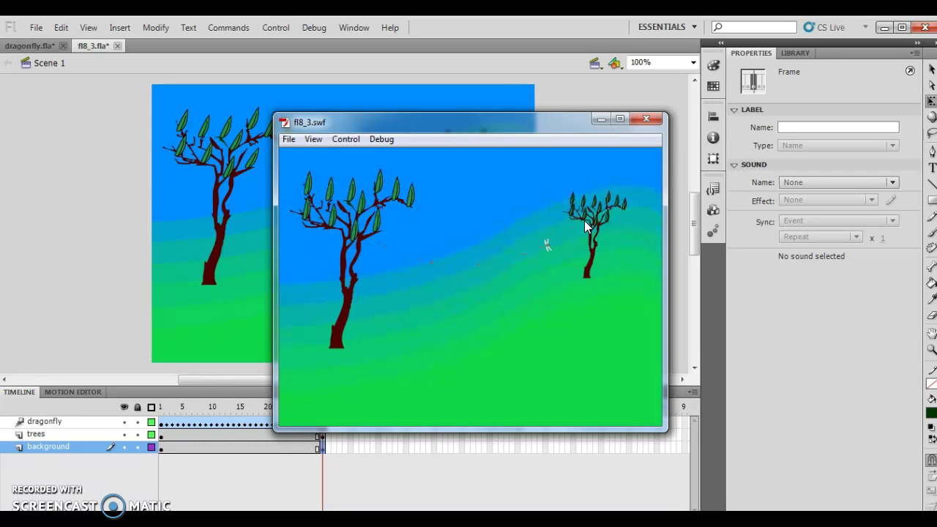
{"action": "left_click", "coordinate": [518, 198]}
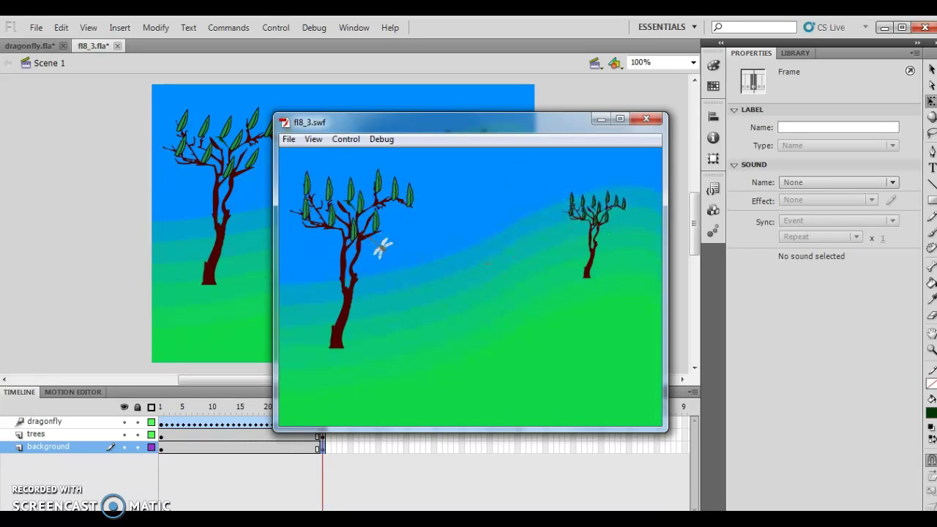